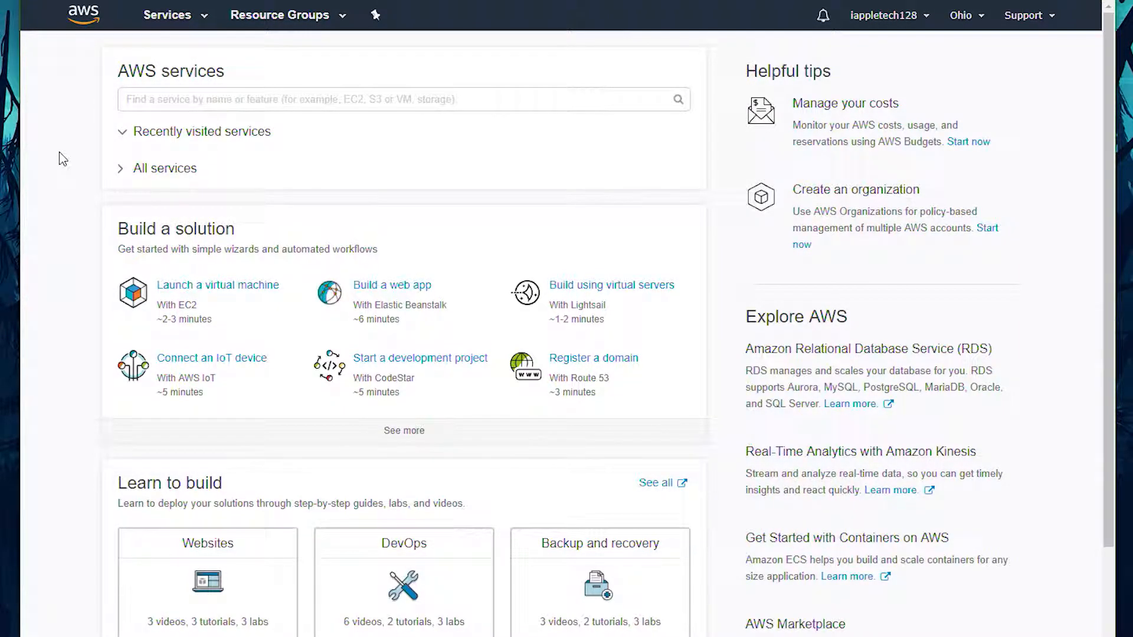
click(124, 168)
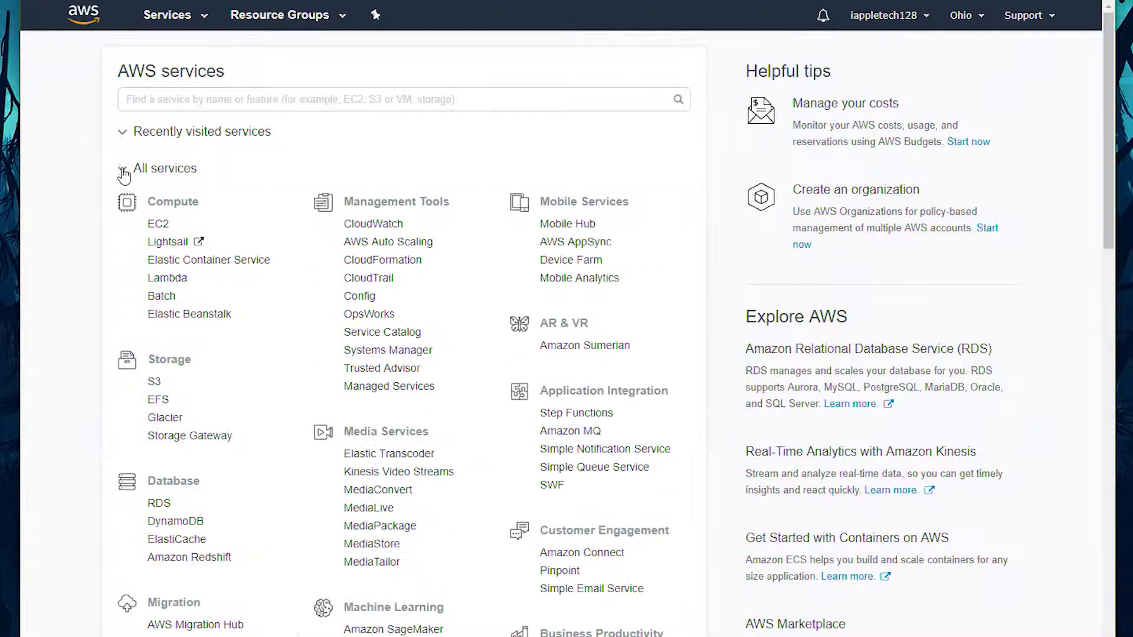
scroll(75, 174, down, 10)
scroll(75, 171, up, 10)
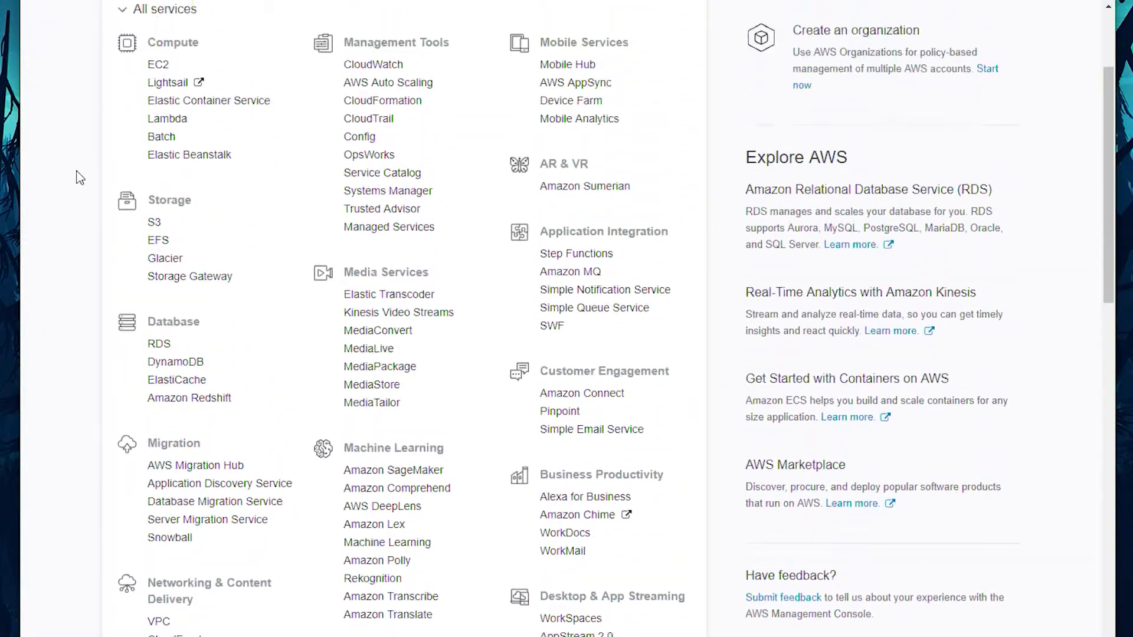
click(124, 173)
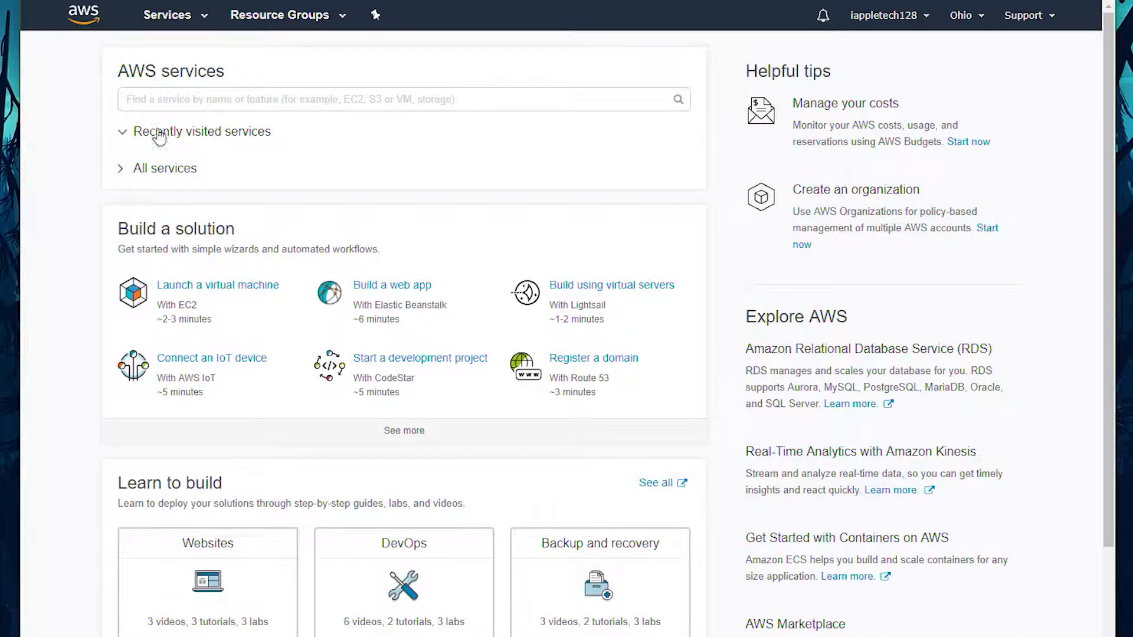
Step: Search the AWS services for s3 and open the S3 storage service
click(182, 92)
text(s3)
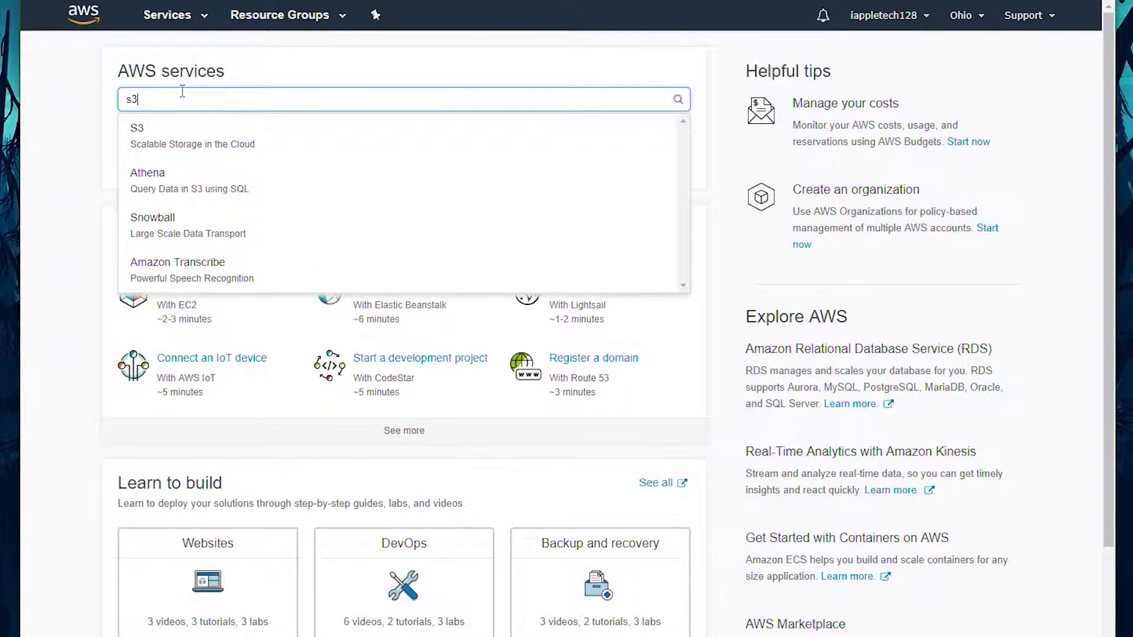
click(166, 130)
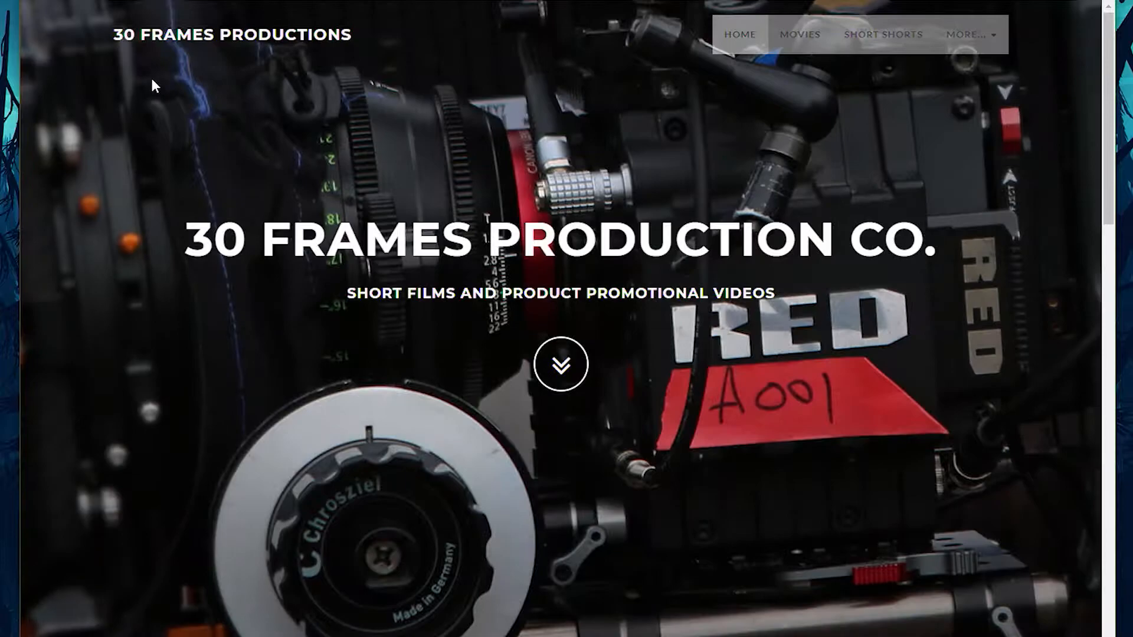
scroll(150, 76, down, 10)
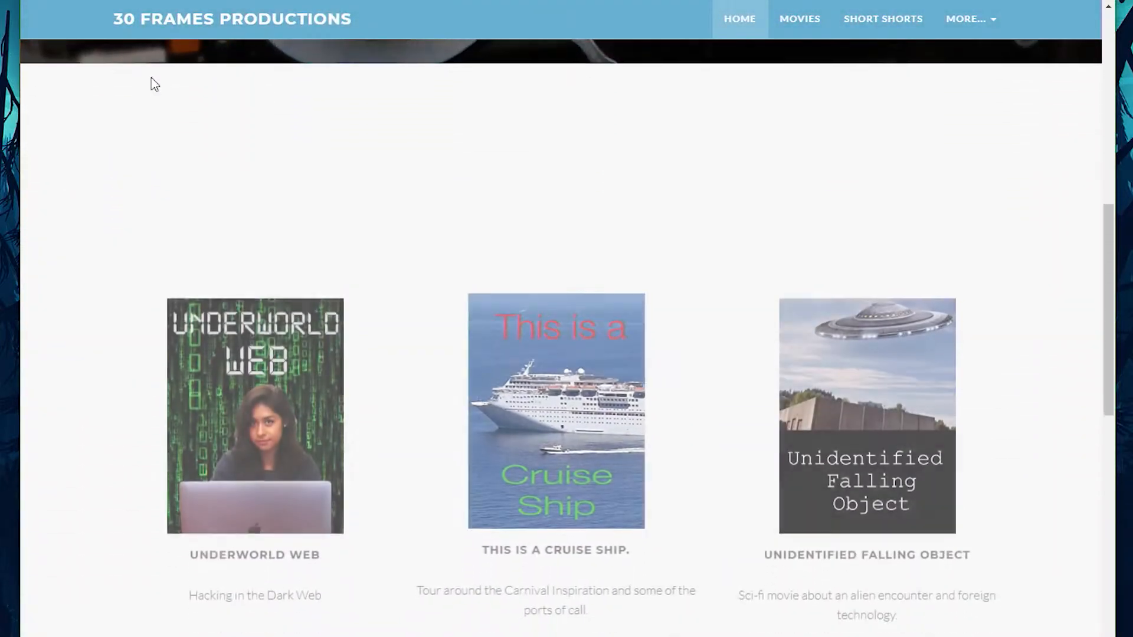
scroll(151, 77, up, 10)
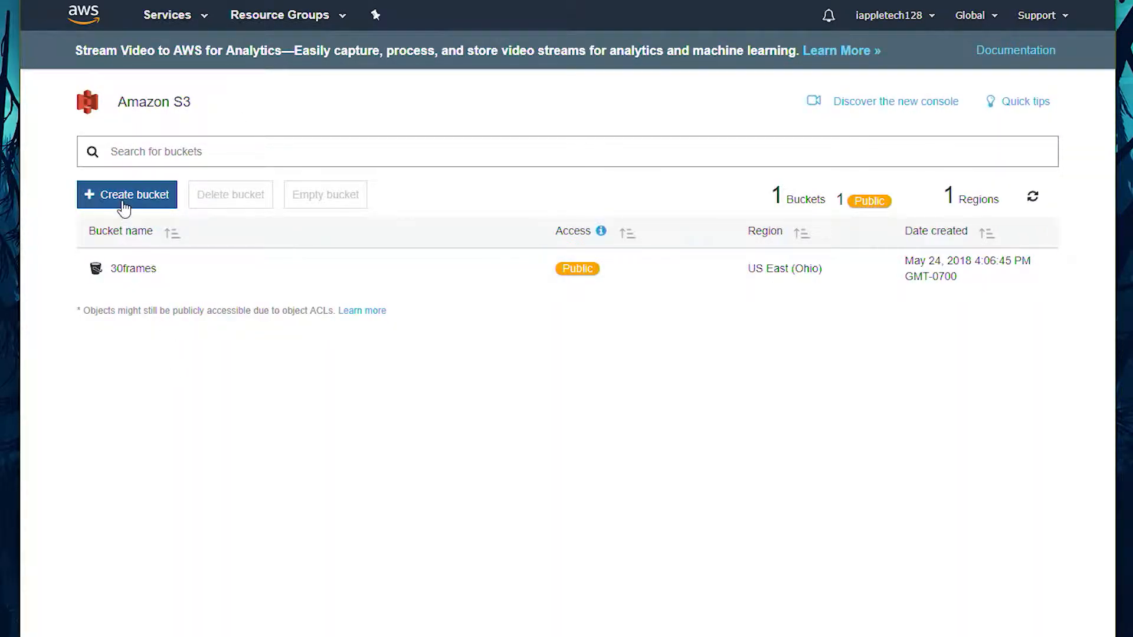
Step: Start creating a new bucket and try the name iap-software in the US East (Ohio) region
click(87, 201)
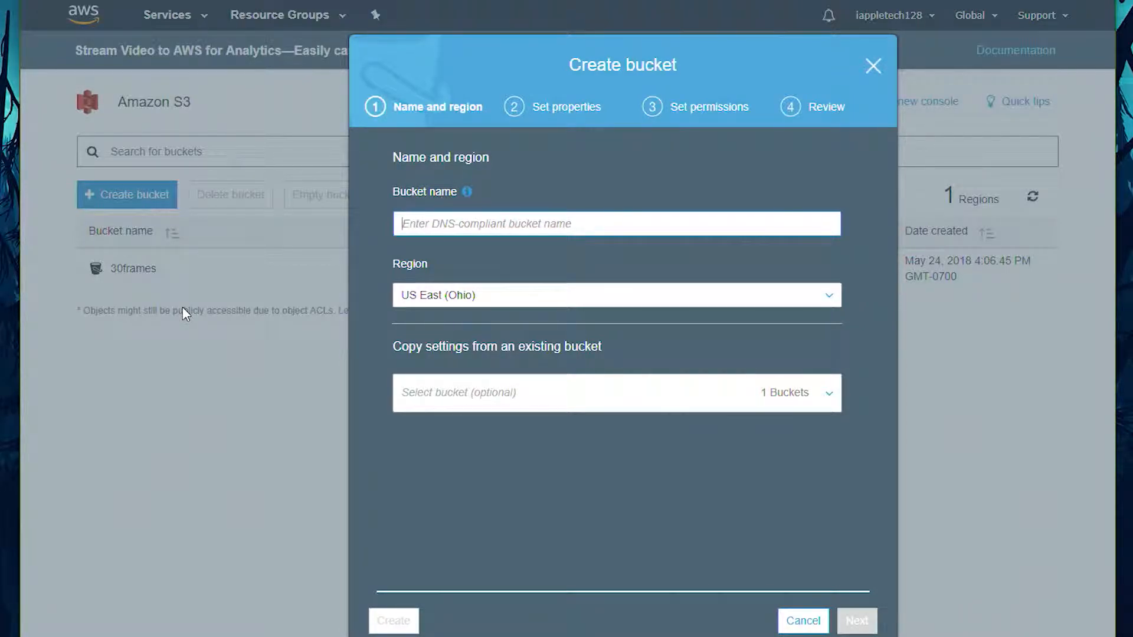
text(iap-software)
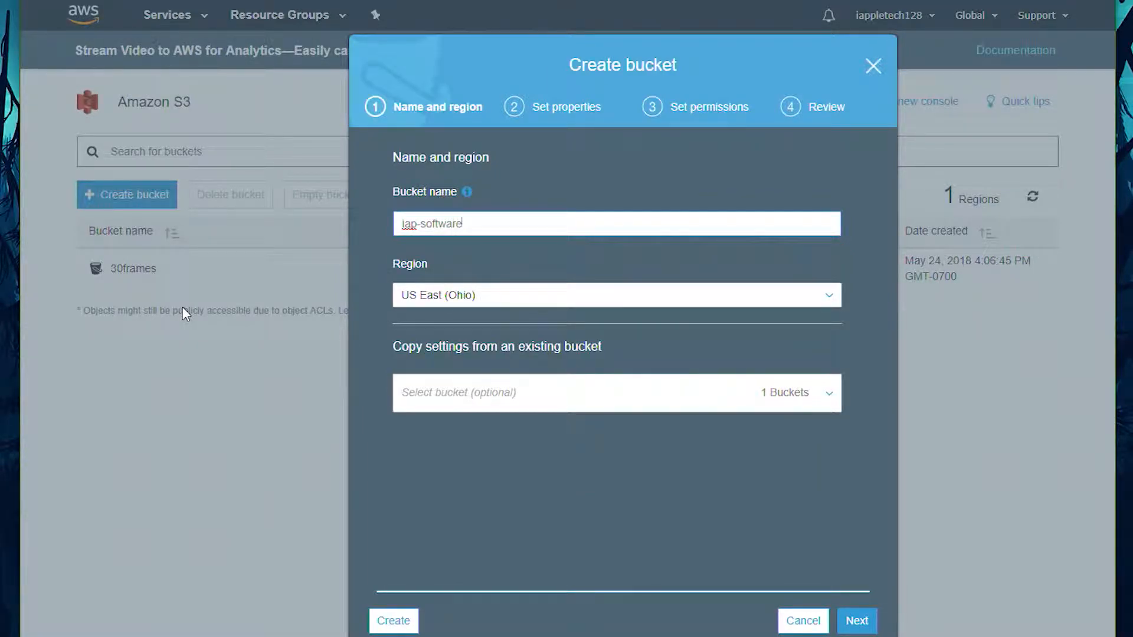
click(413, 297)
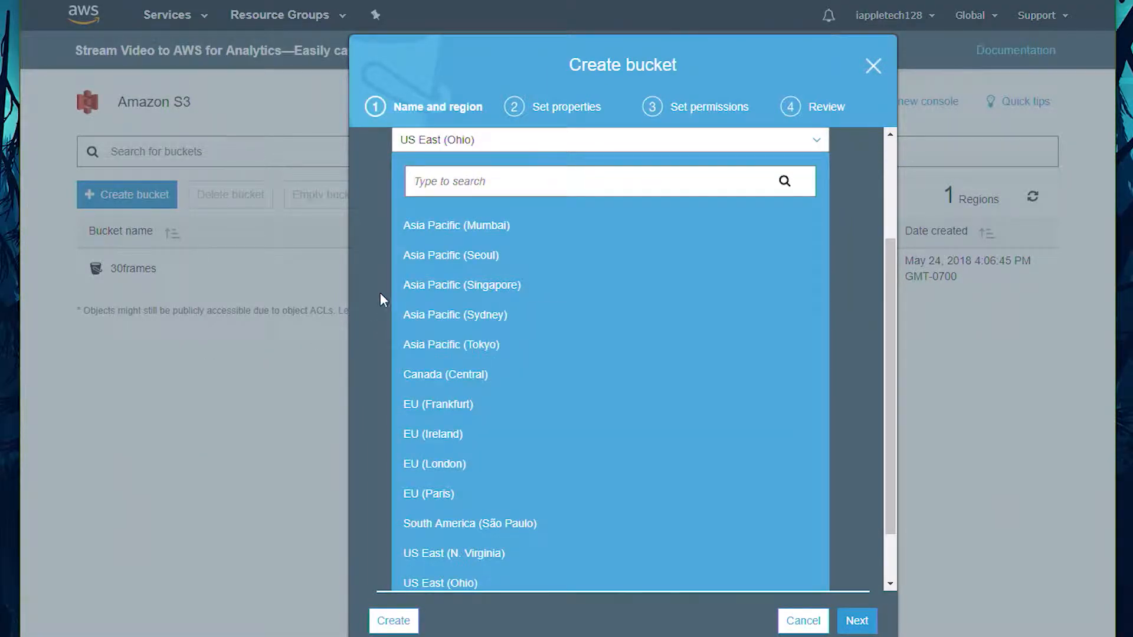
click(370, 303)
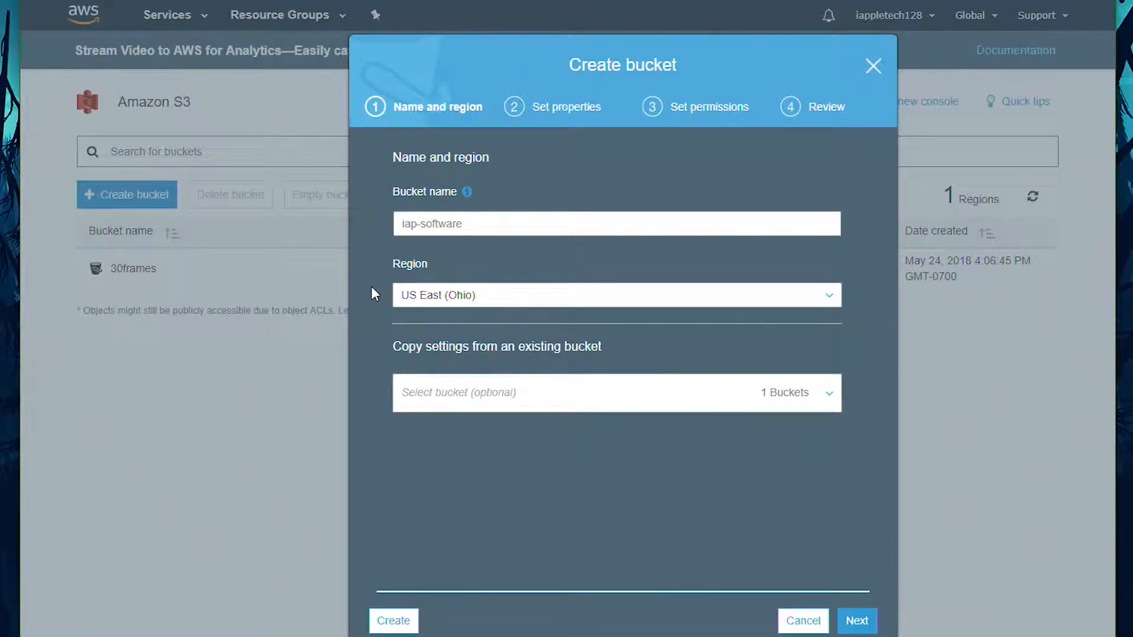
click(848, 623)
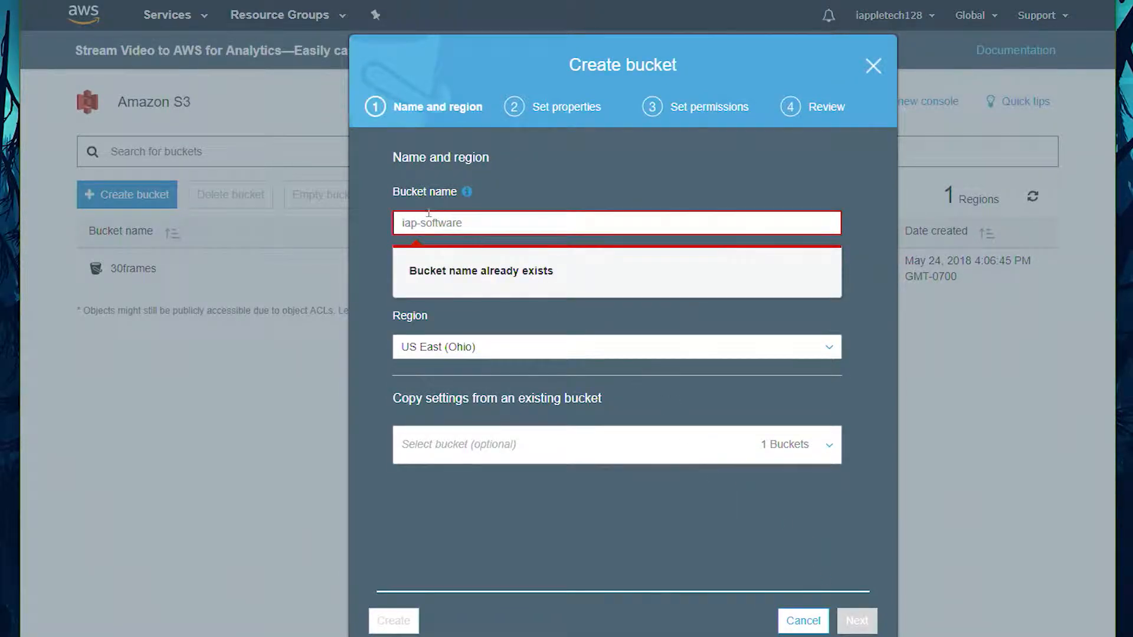
Step: Change the new bucket's name to iap128 and accept the default bucket properties
drag(474, 225, 359, 226)
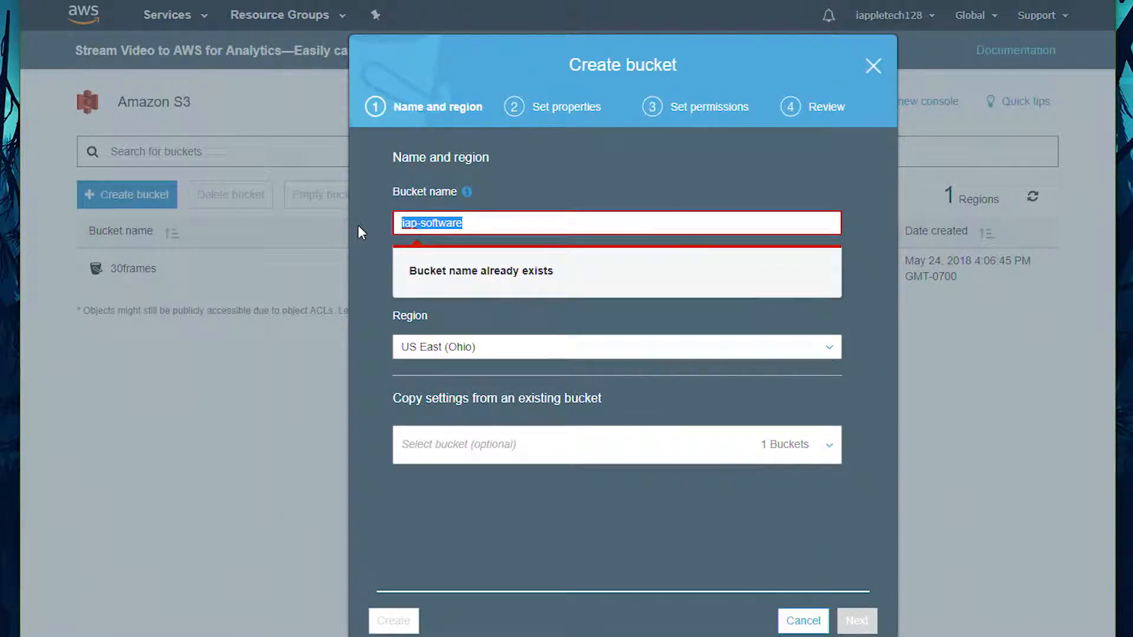
text(iapt28)
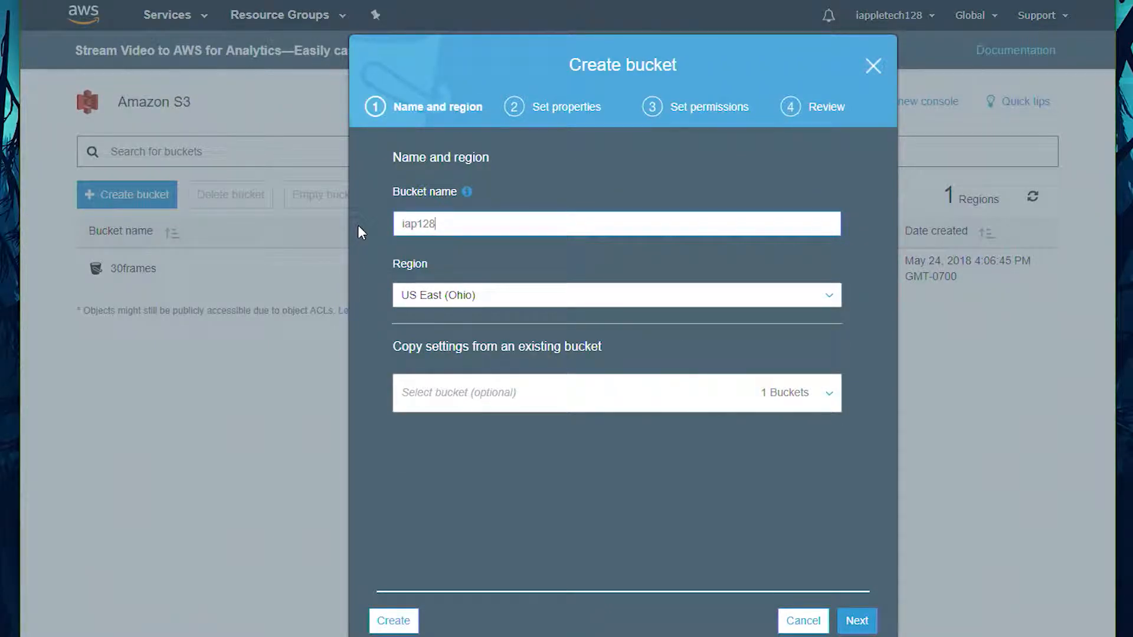
click(857, 621)
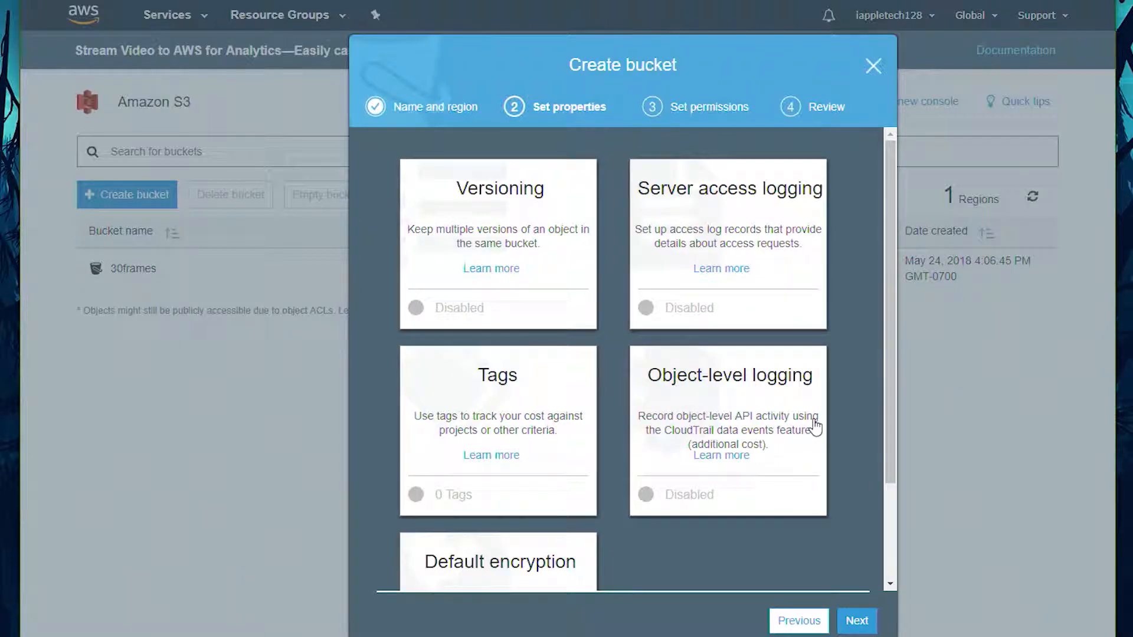
mouse_move(891, 334)
mouse_down()
mouse_move(887, 392)
mouse_move(888, 320)
mouse_up()
mouse_move(891, 236)
mouse_down()
mouse_move(896, 319)
mouse_move(897, 222)
mouse_up()
click(857, 621)
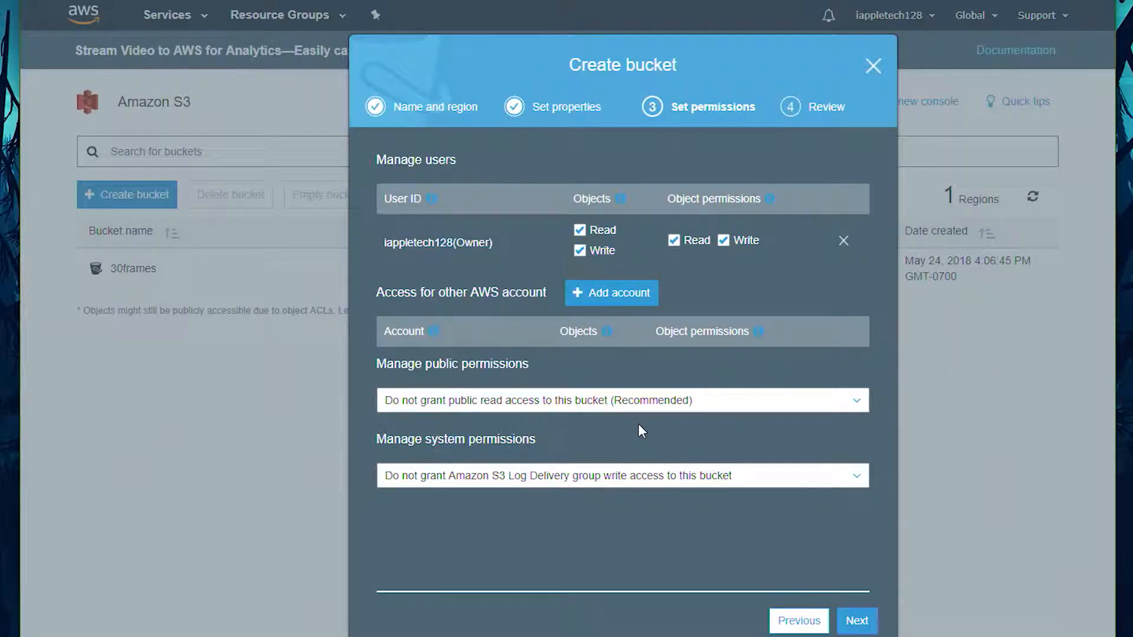
Step: Keep public read access ungranted, create the iap128 bucket, and open it
click(498, 405)
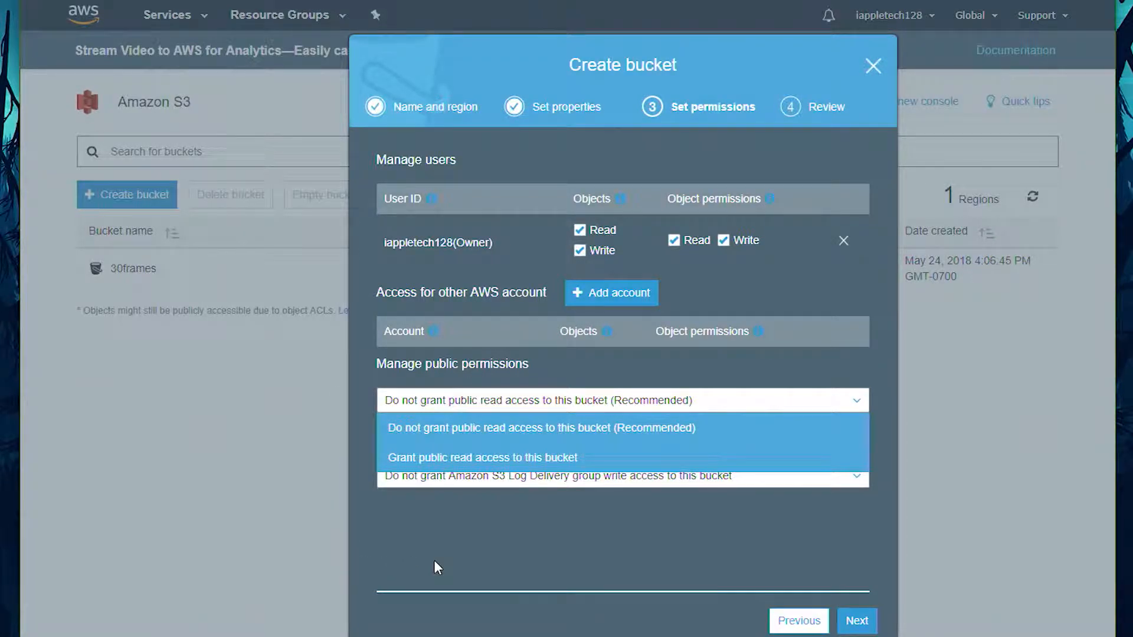
click(438, 567)
click(863, 626)
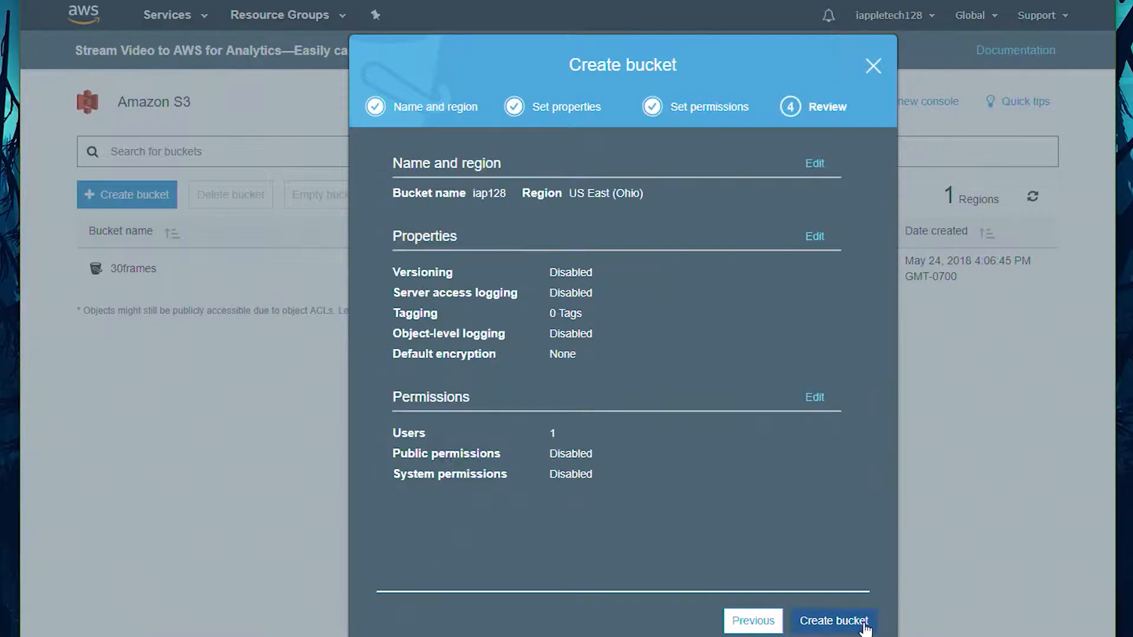
click(805, 621)
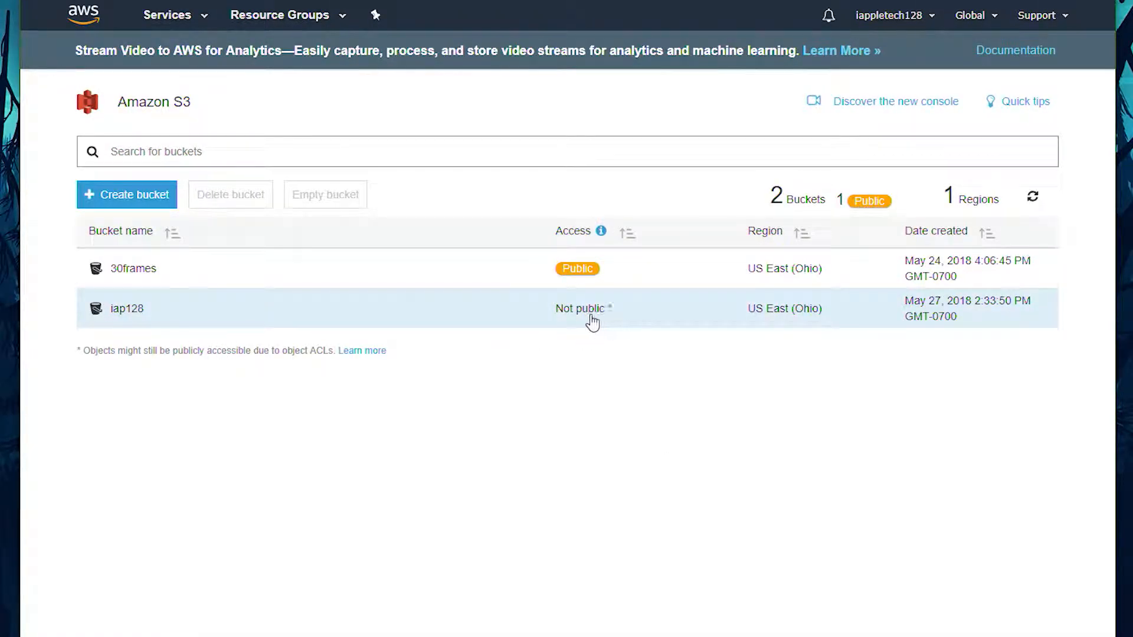
click(130, 311)
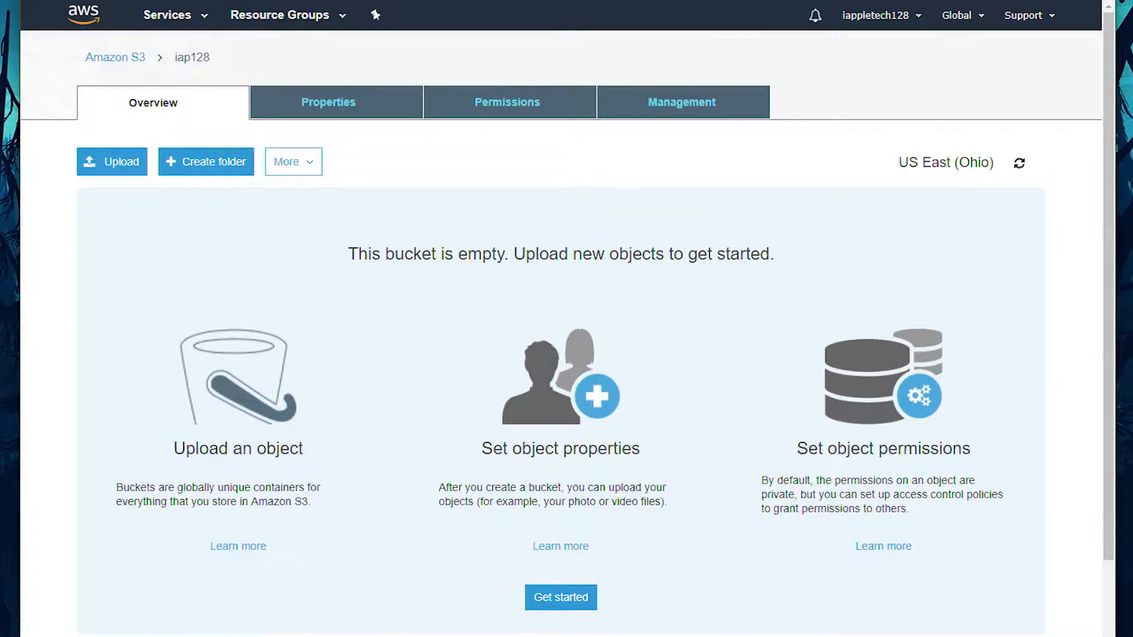
Step: Switch to File Explorer and open the public_html folder inside iap-Software on the NAS (N:) drive
click(178, 636)
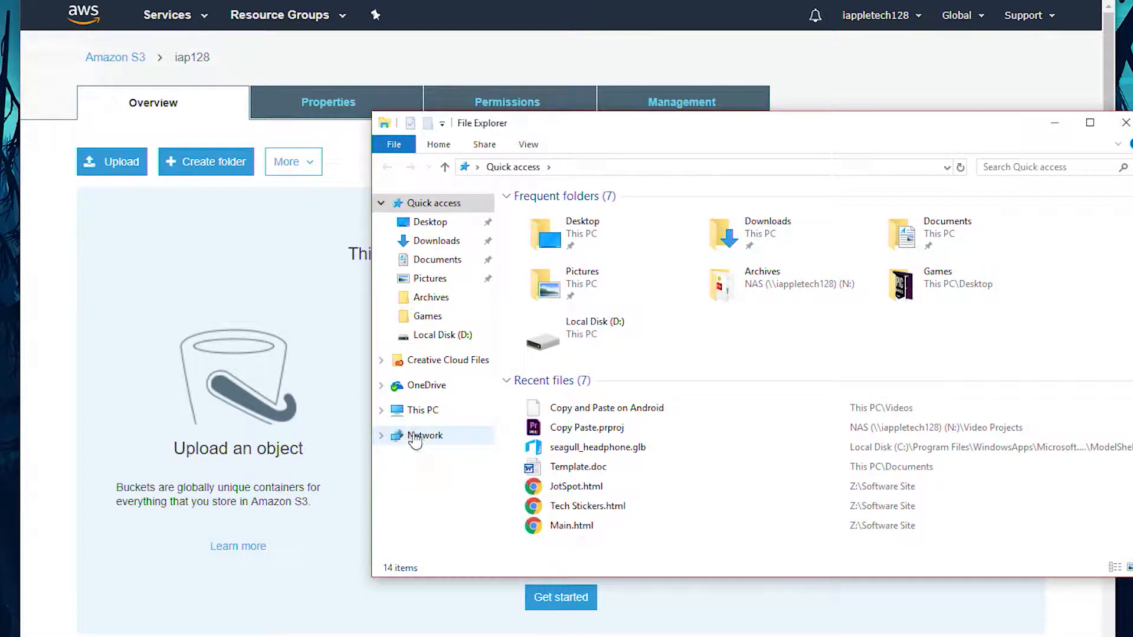
click(423, 416)
double_click(555, 499)
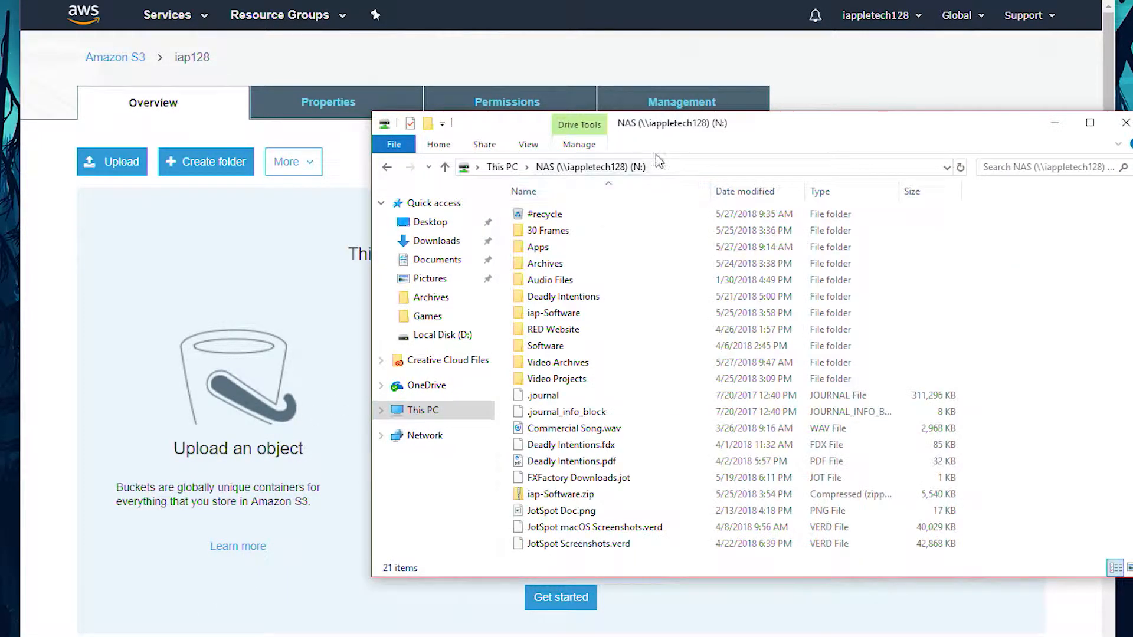
drag(770, 133, 632, 90)
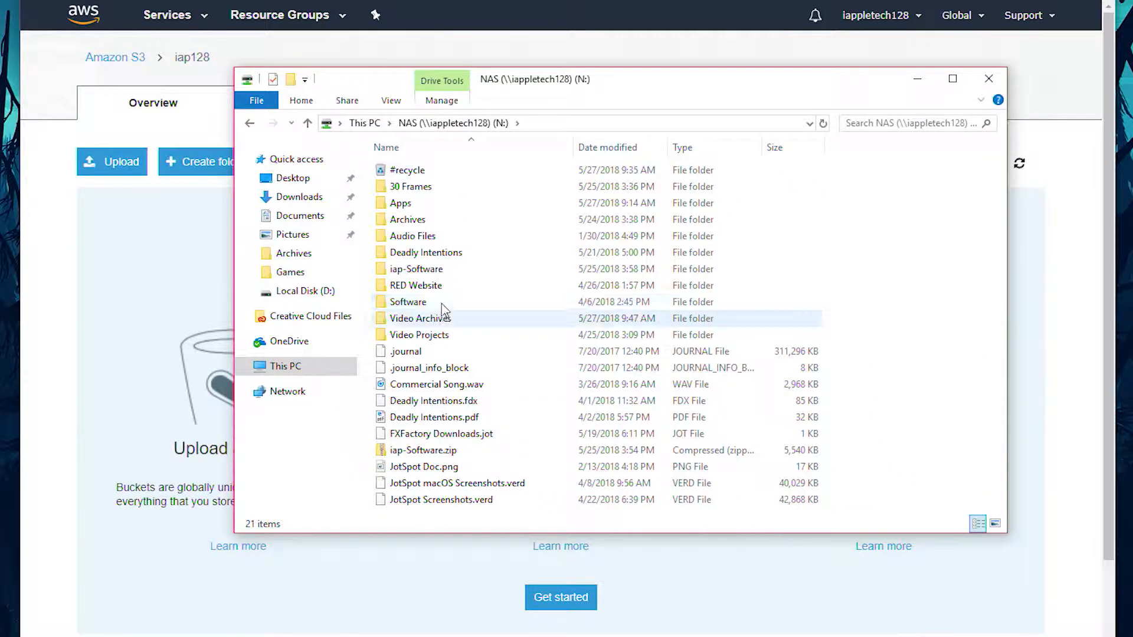
double_click(423, 269)
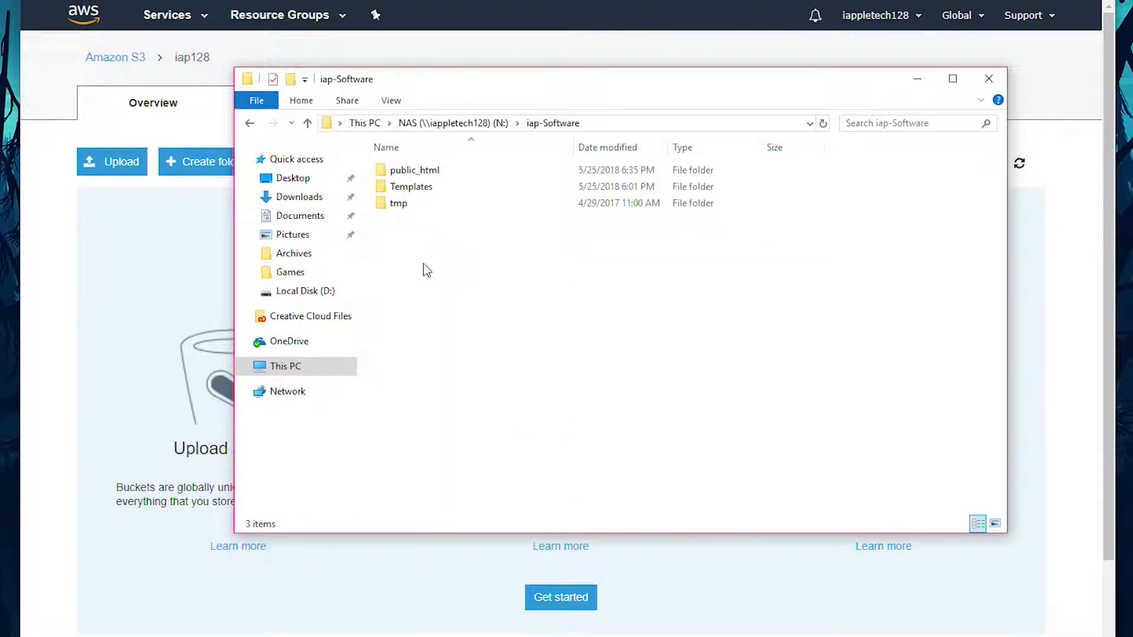
double_click(417, 171)
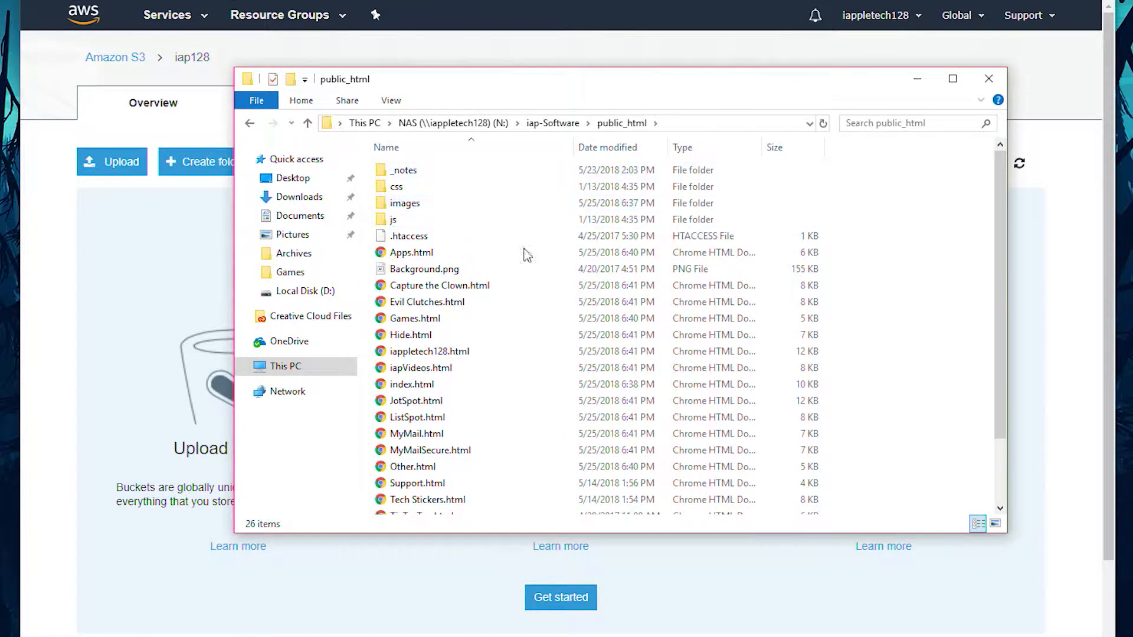
Step: Upload all files and folders from public_html to the iap128 bucket
scroll(944, 307, down, 2)
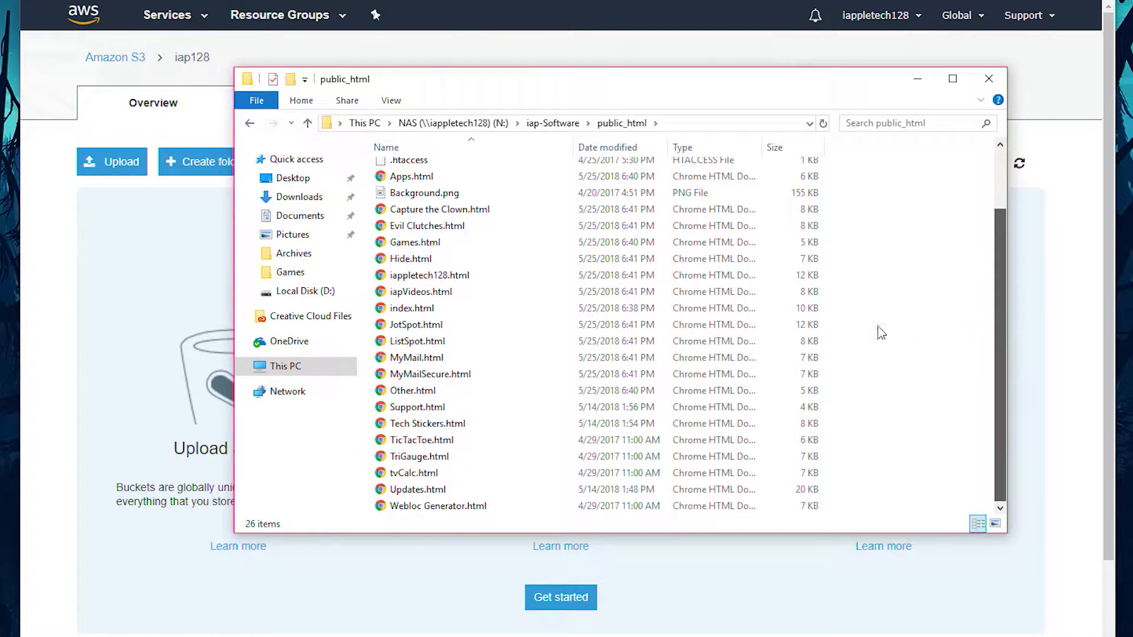
click(455, 327)
key(ctrl+a)
scroll(456, 327, up, 2)
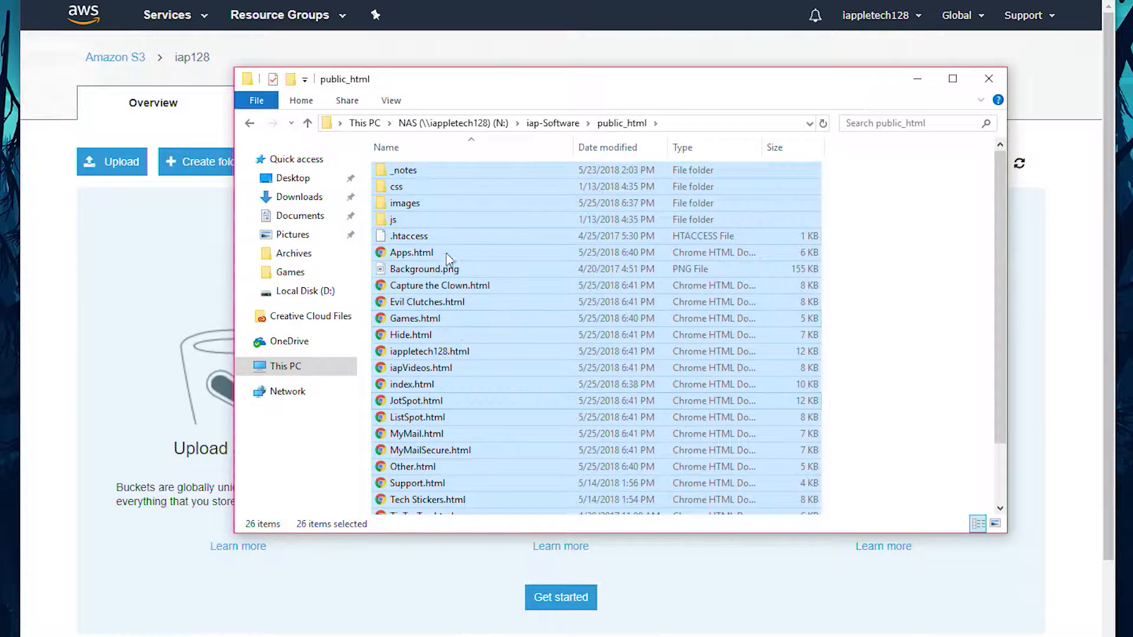
drag(424, 300, 288, 412)
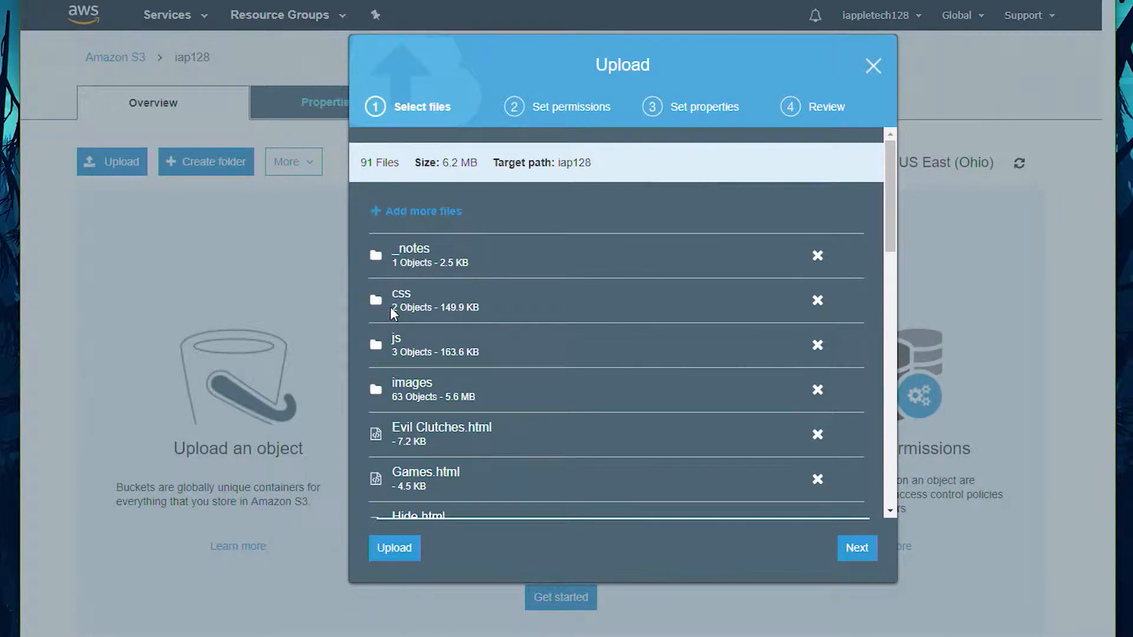
click(393, 547)
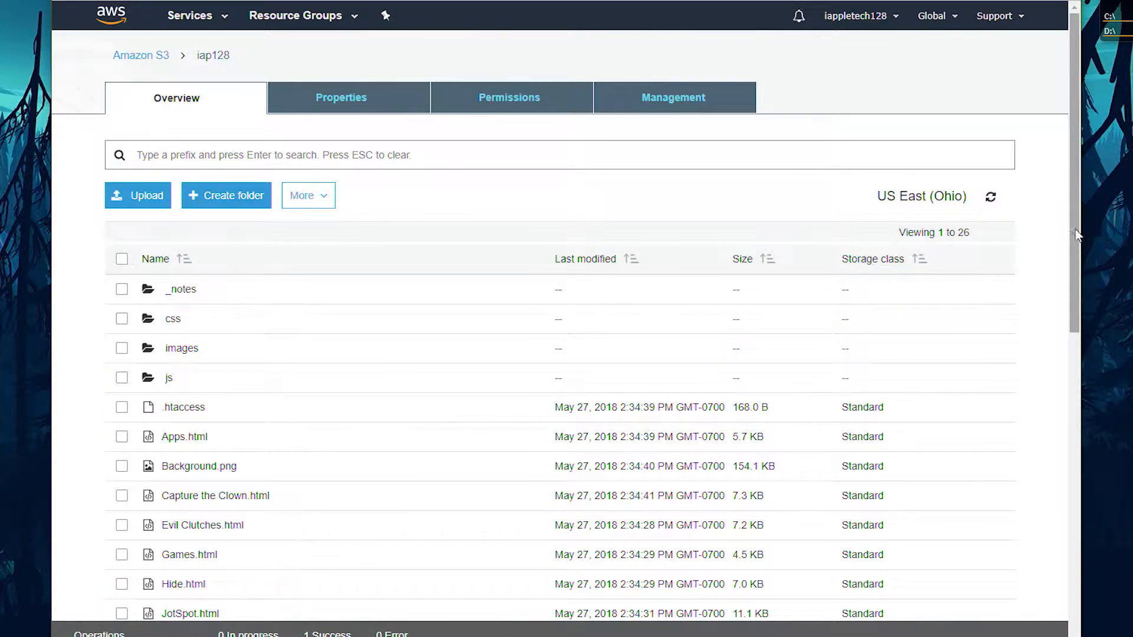
Step: Examine the uploaded contents of the iap128 bucket, including its images folder
mouse_move(1071, 228)
mouse_down()
mouse_move(1065, 419)
mouse_move(1067, 231)
mouse_up()
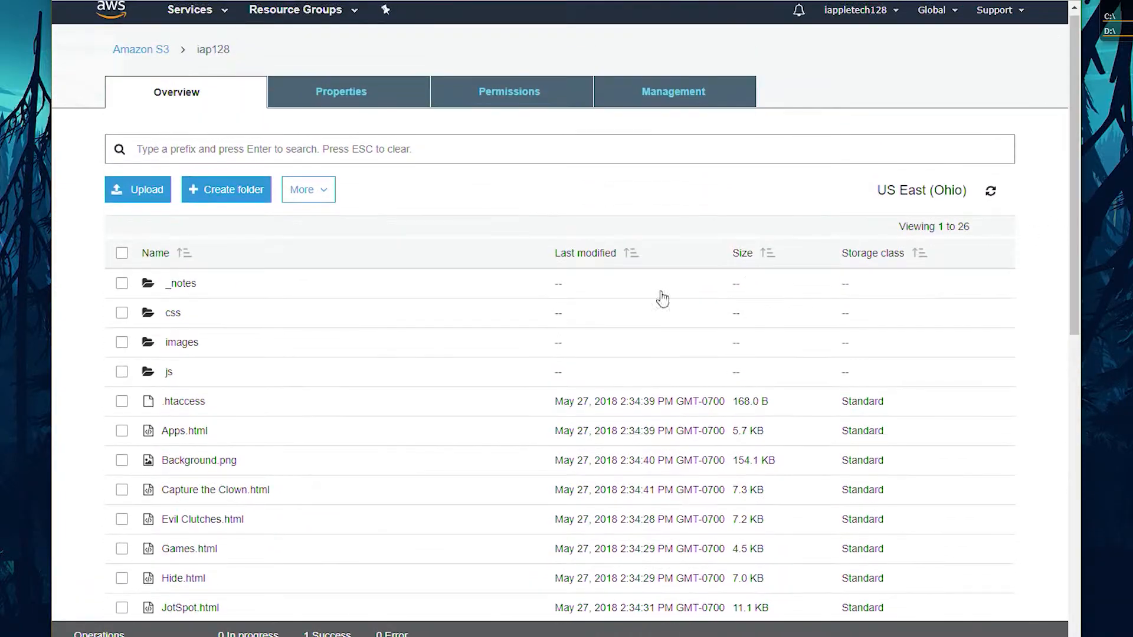
click(177, 343)
scroll(251, 350, down, 4)
scroll(258, 349, up, 4)
click(214, 55)
scroll(96, 250, down, 3)
scroll(96, 252, up, 3)
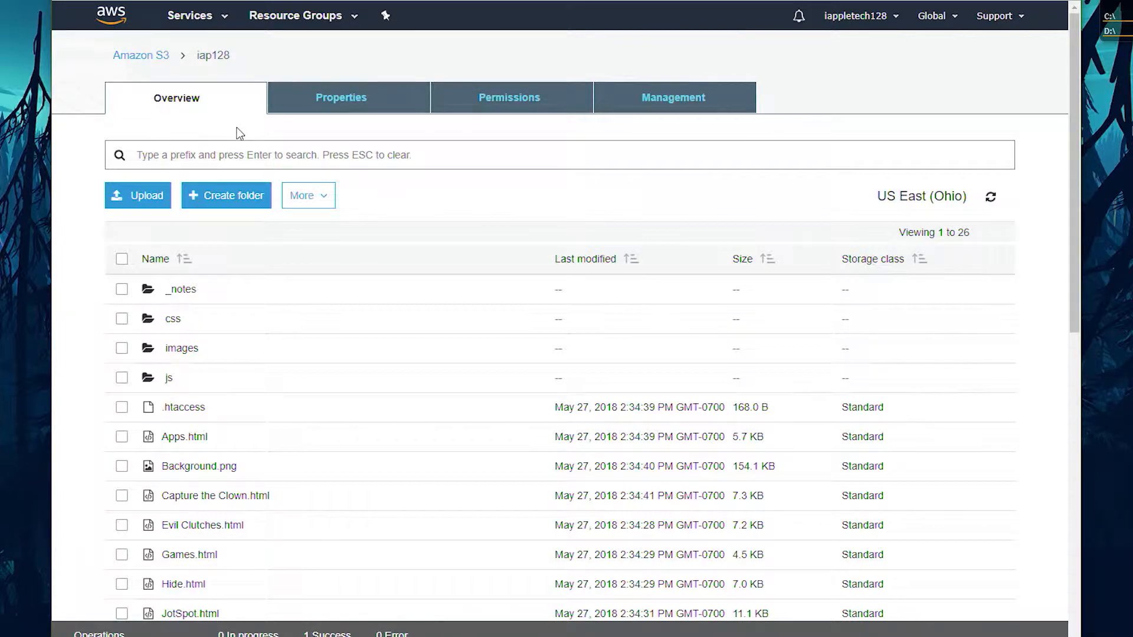
Step: Enable static website hosting on the iap128 bucket with index.html as the index document, and save the setting
click(299, 110)
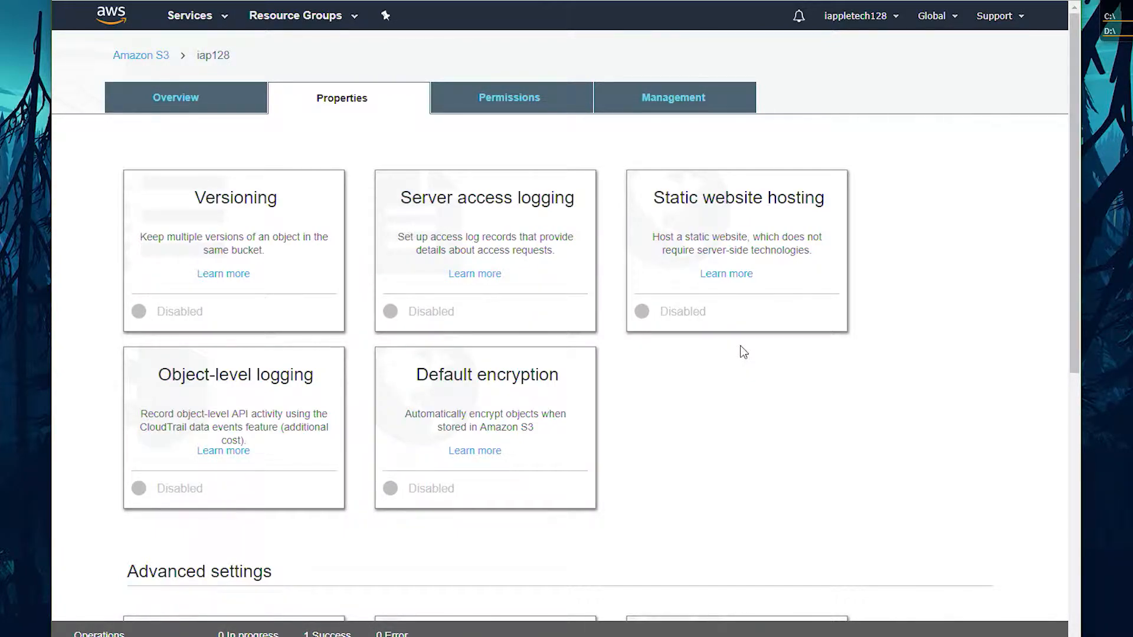
click(688, 321)
scroll(344, 338, down, 5)
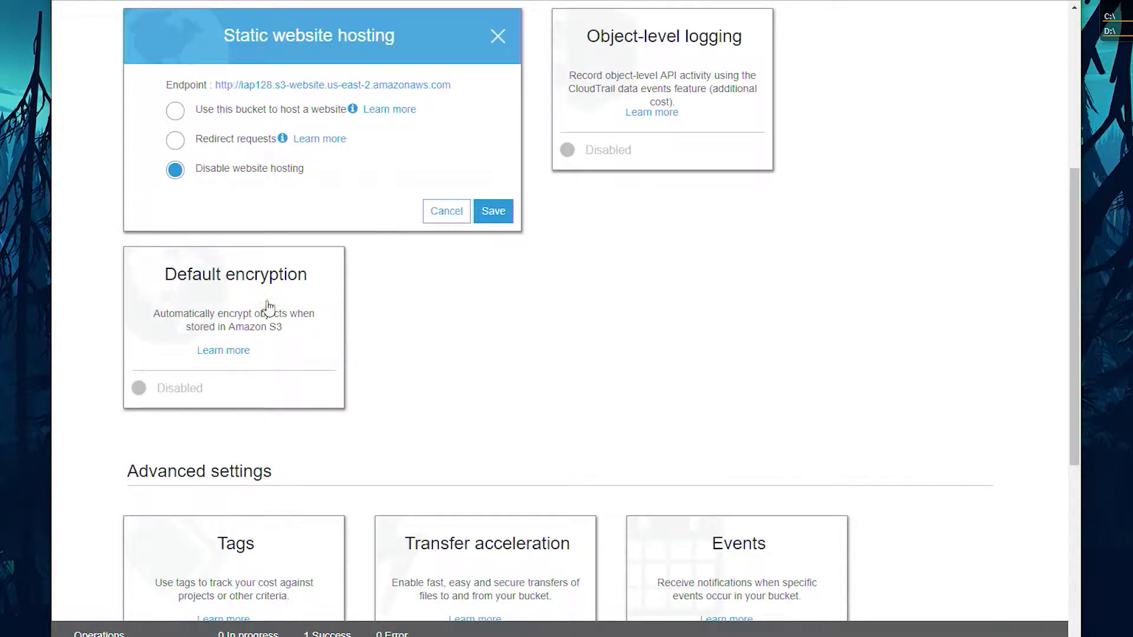
click(175, 112)
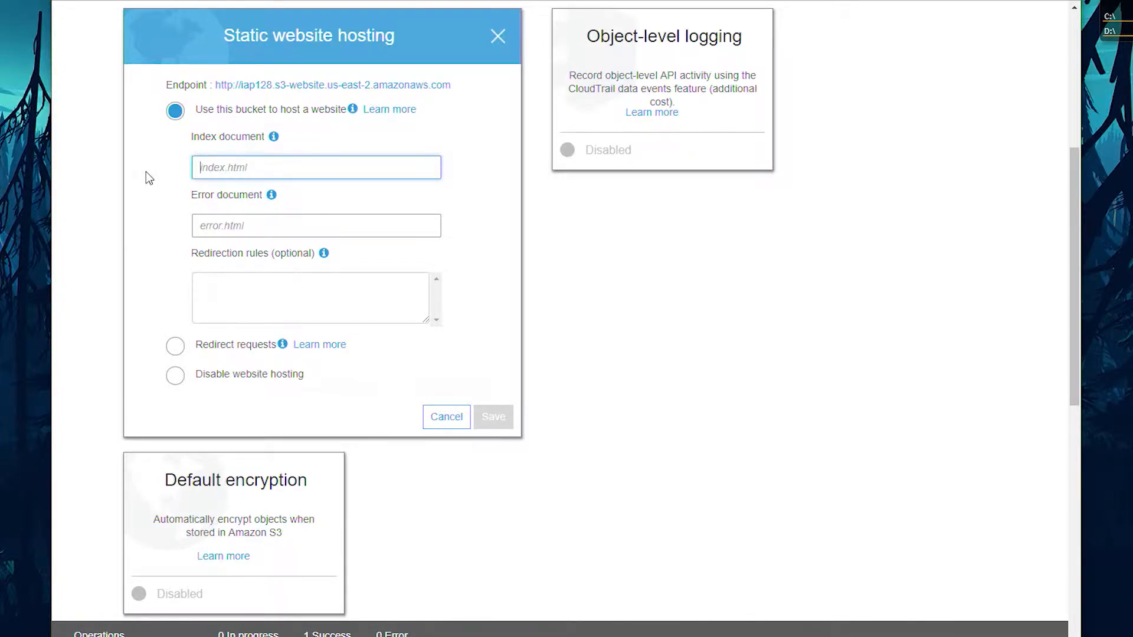
text(index.html)
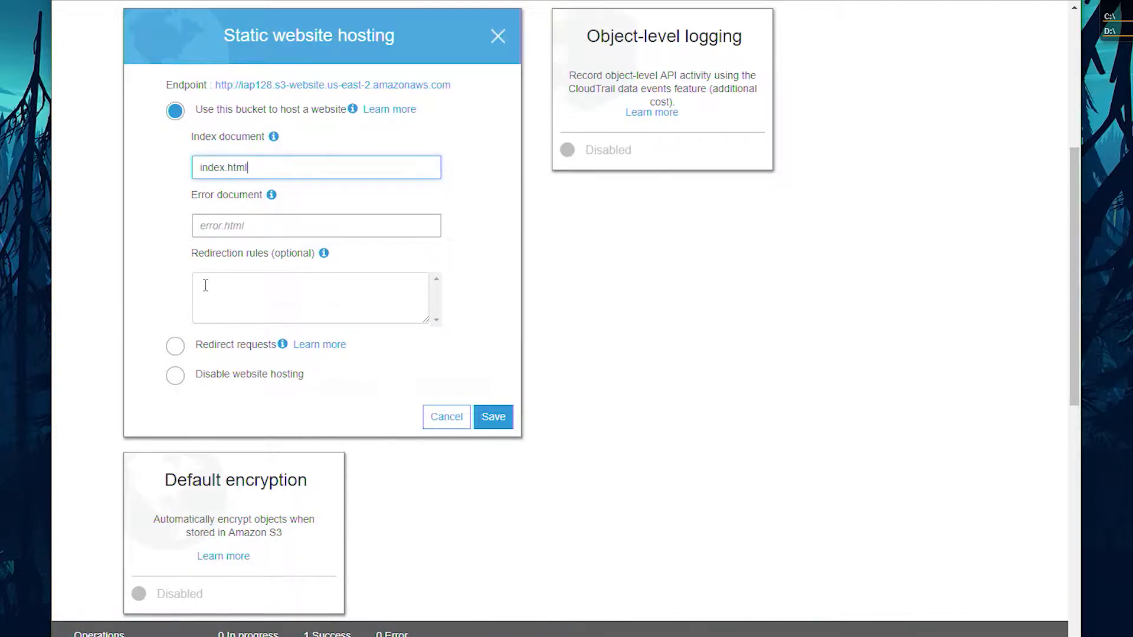
click(493, 418)
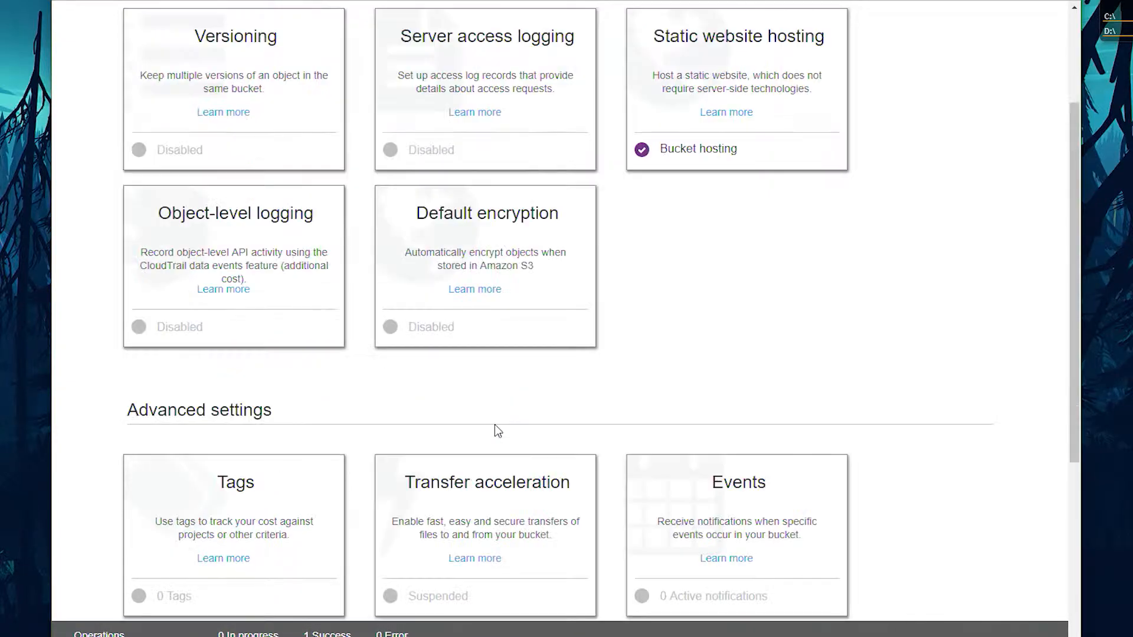
Step: Try the iap128 website endpoint from the static website hosting settings, and close those settings
click(680, 66)
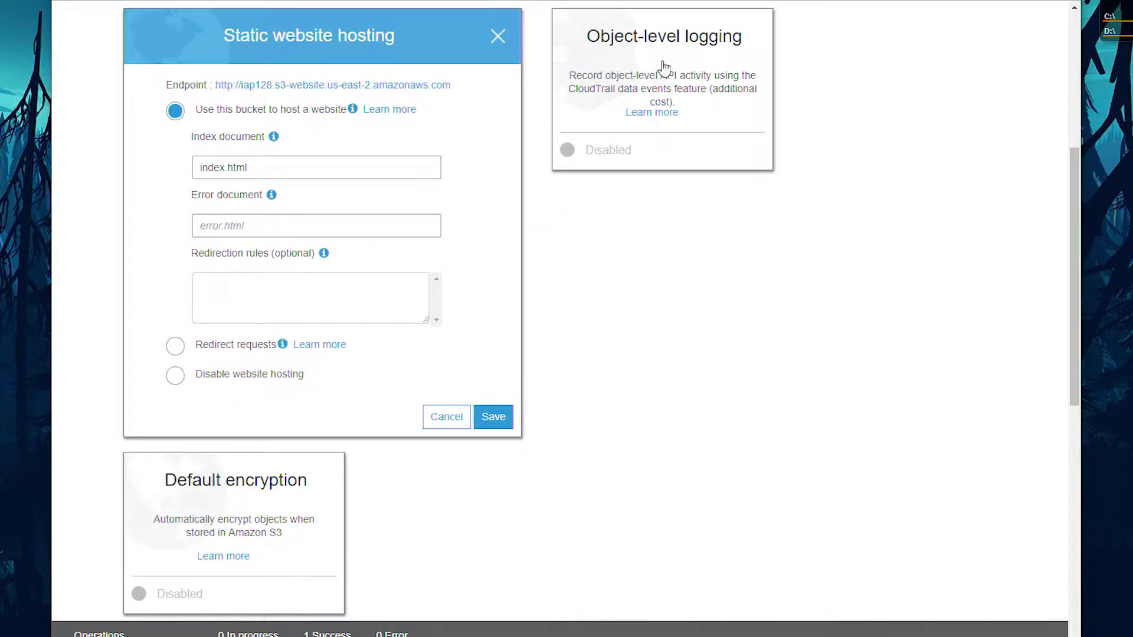
click(286, 88)
click(495, 41)
Step: Open the iap128 bucket's permissions and review its access control list
scroll(498, 118, up, 3)
click(507, 99)
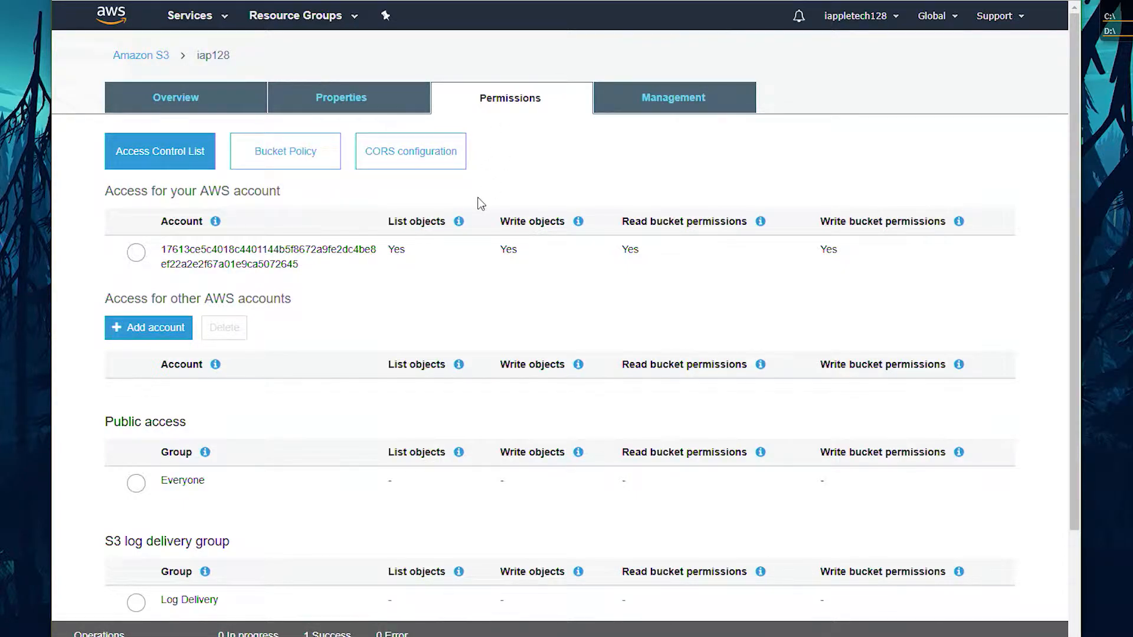
scroll(481, 203, down, 1)
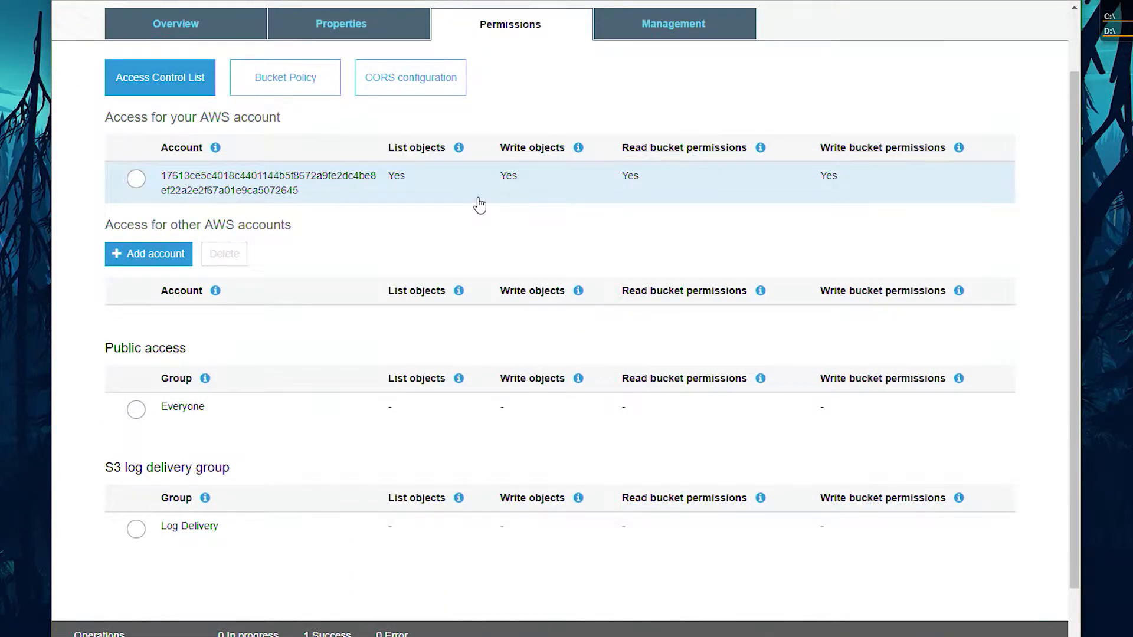
scroll(480, 205, up, 1)
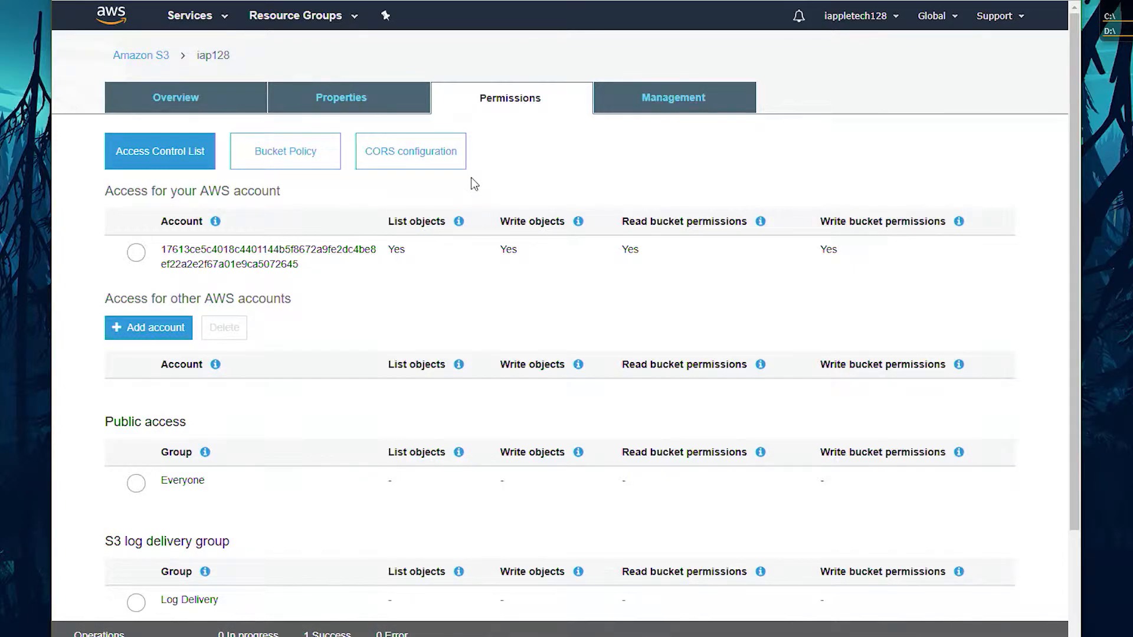
Step: Switch to the AWS static website hosting documentation and copy the example PublicReadGetObject bucket policy
key(ctrl+Tab)
scroll(392, 232, up, 1)
scroll(392, 231, down, 1)
drag(371, 260, 427, 452)
key(ctrl+c)
click(431, 462)
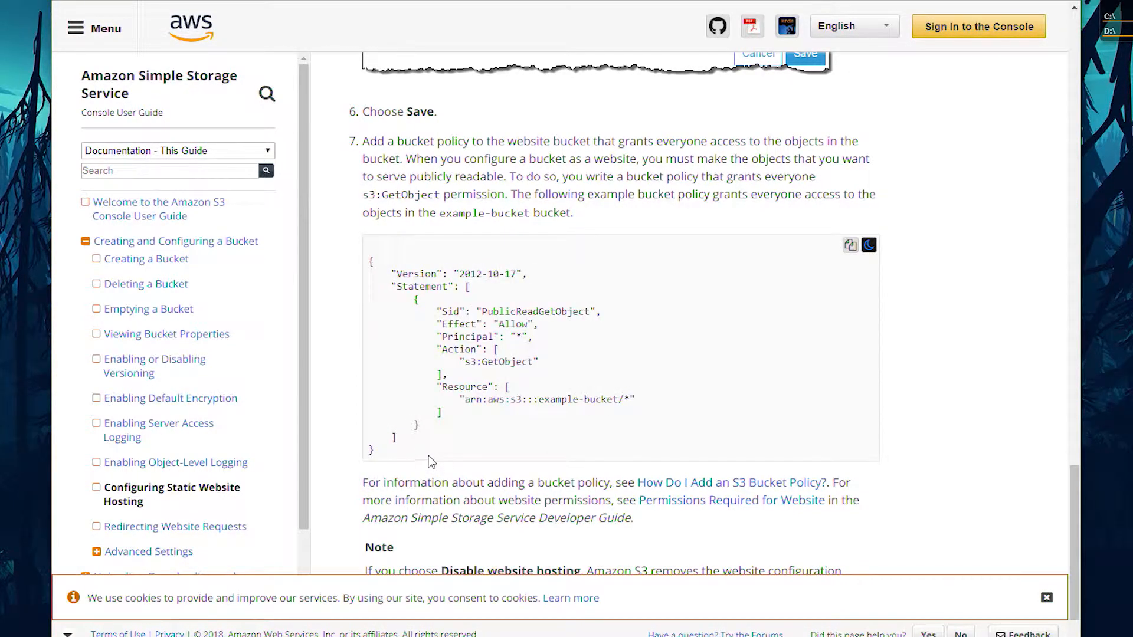
scroll(431, 462, up, 3)
Step: Paste the copied policy as the iap128 bucket policy, replace example-bucket with iap128 in the resource ARN, and save it
key(ctrl+Tab)
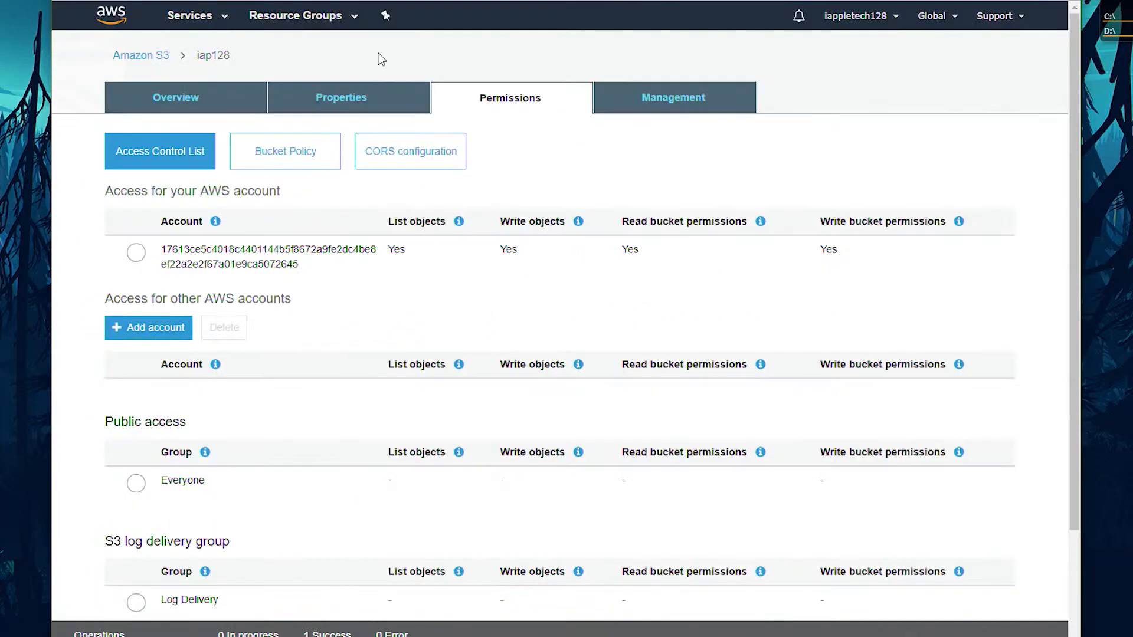
click(299, 159)
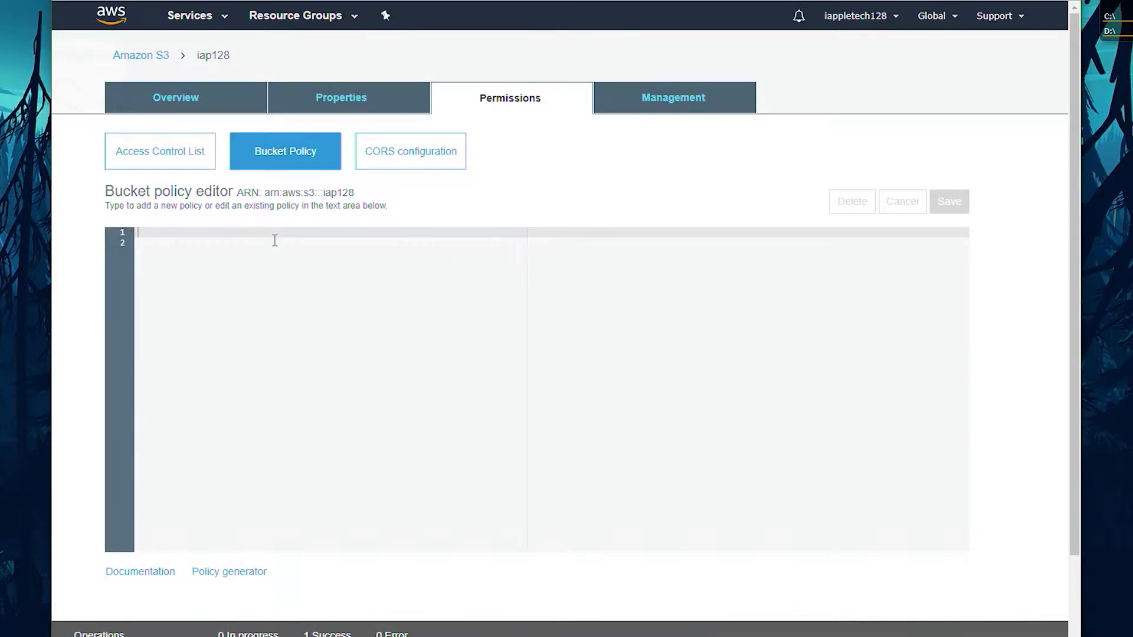
key(ctrl+v)
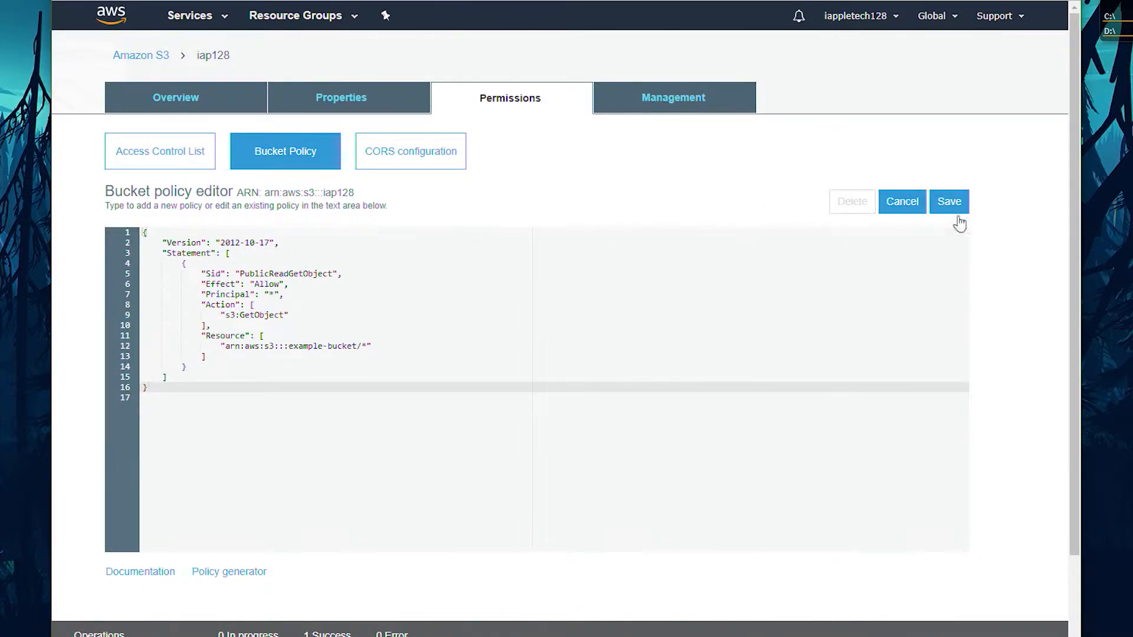
drag(289, 347, 360, 349)
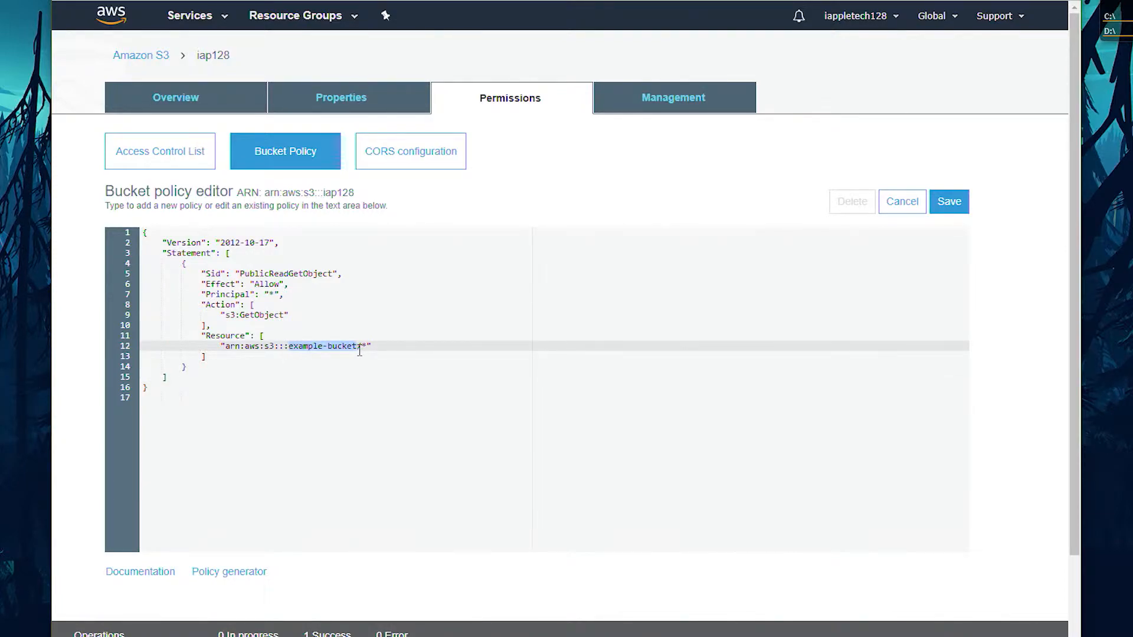
text(iap128)
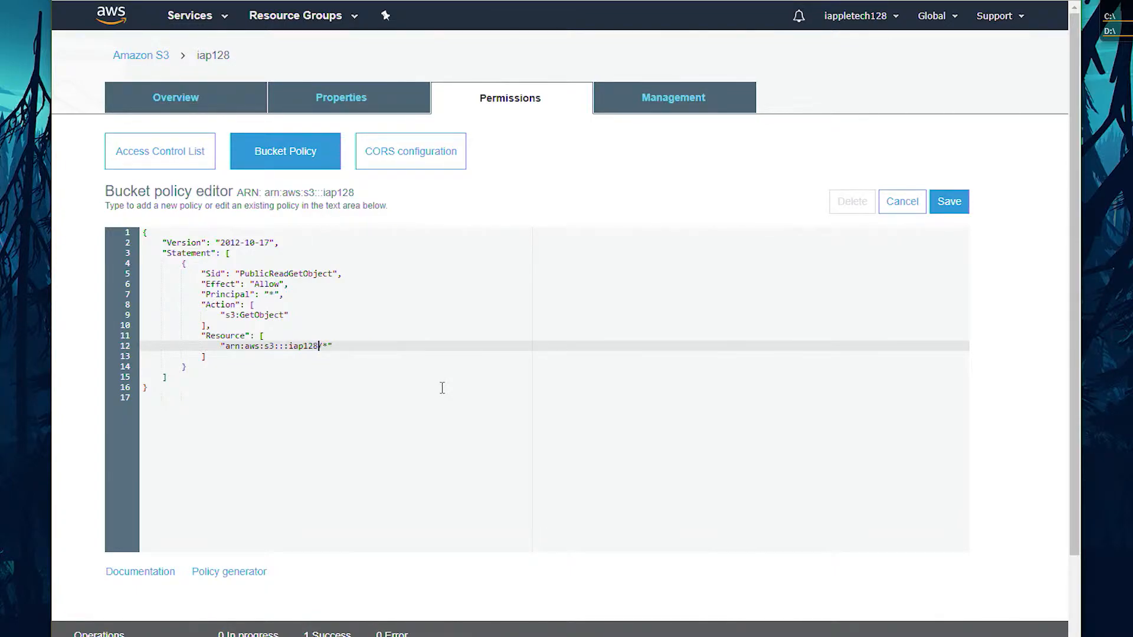
click(955, 203)
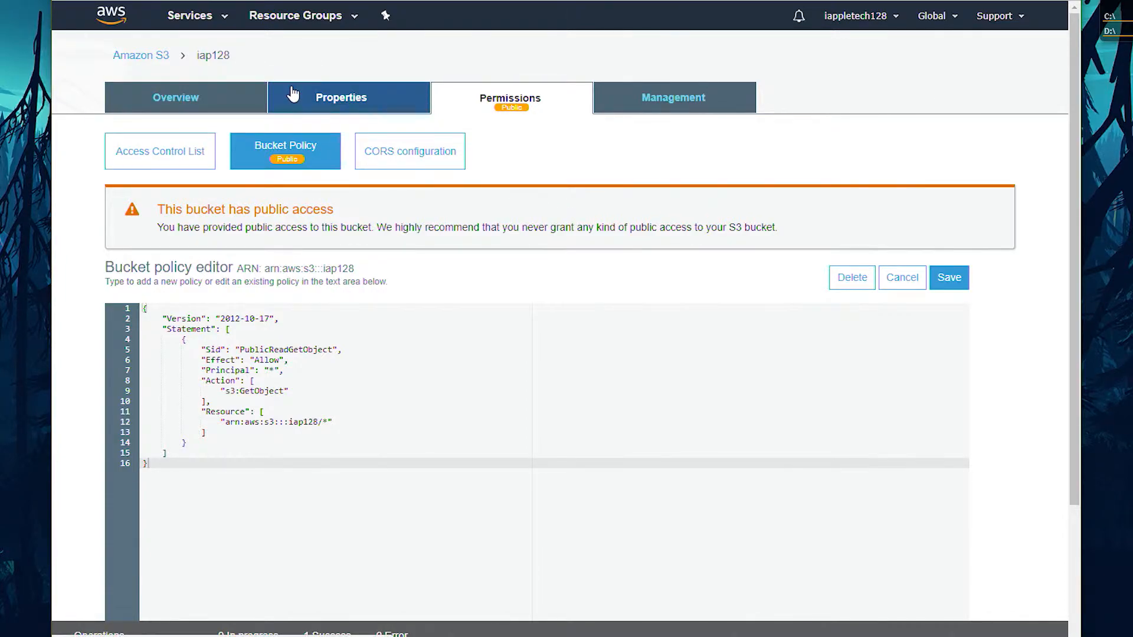
Step: Open the hosted website through the endpoint in the static website hosting settings and look over its home page
click(329, 107)
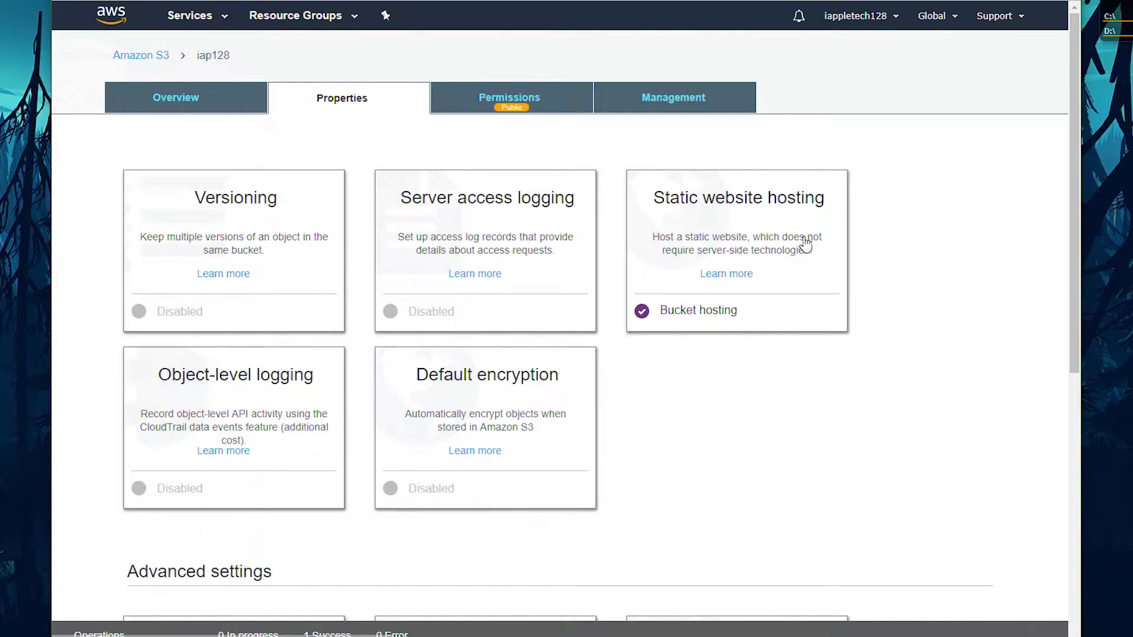
click(738, 220)
click(380, 88)
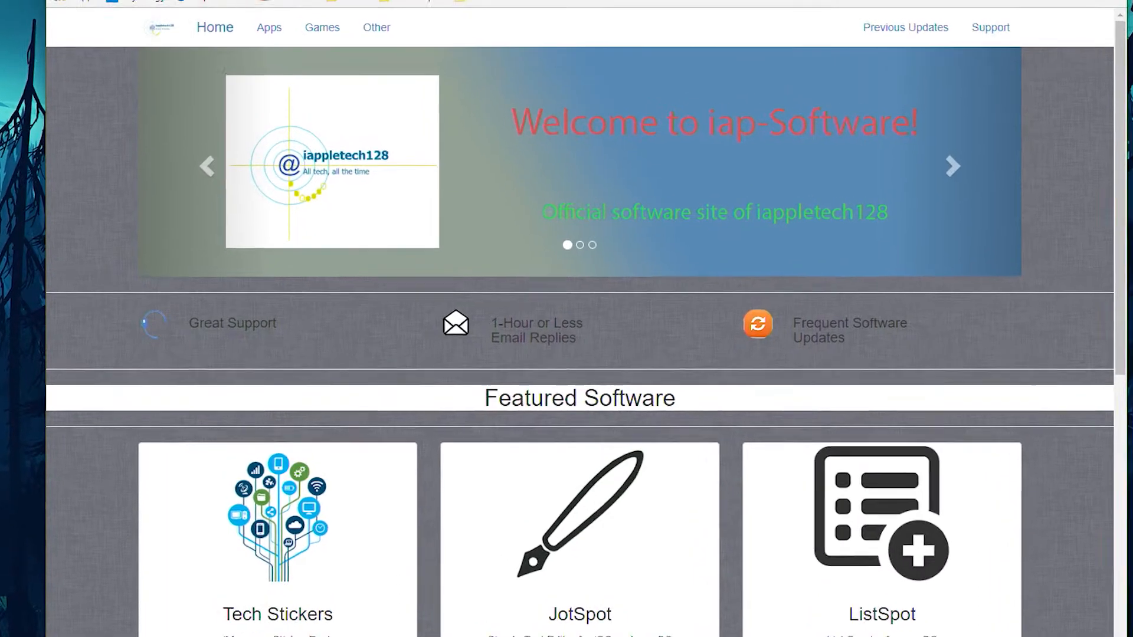
scroll(131, 282, down, 5)
scroll(131, 282, up, 6)
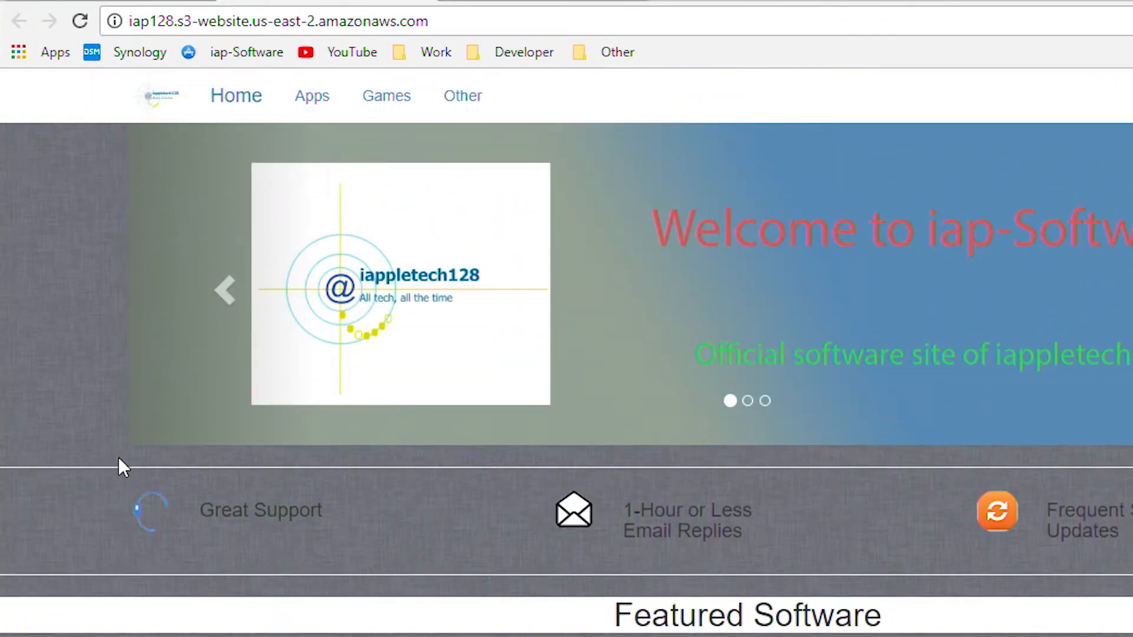
Step: Check the website's Apps and Home pages and their address, and return to the S3 console to close the static website hosting settings
click(324, 103)
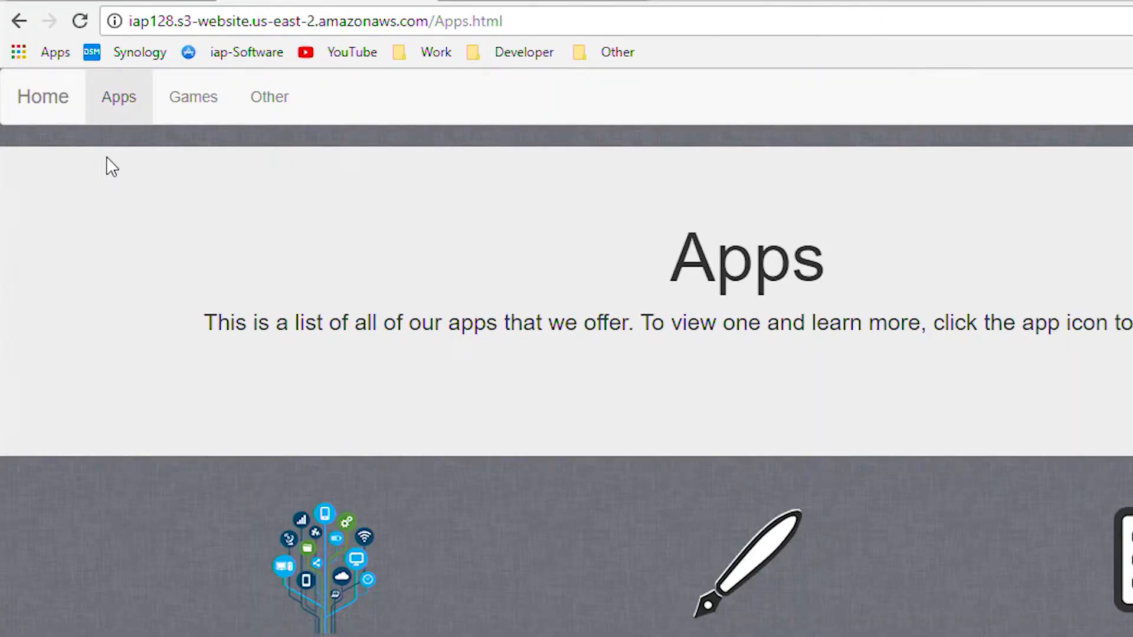
click(32, 97)
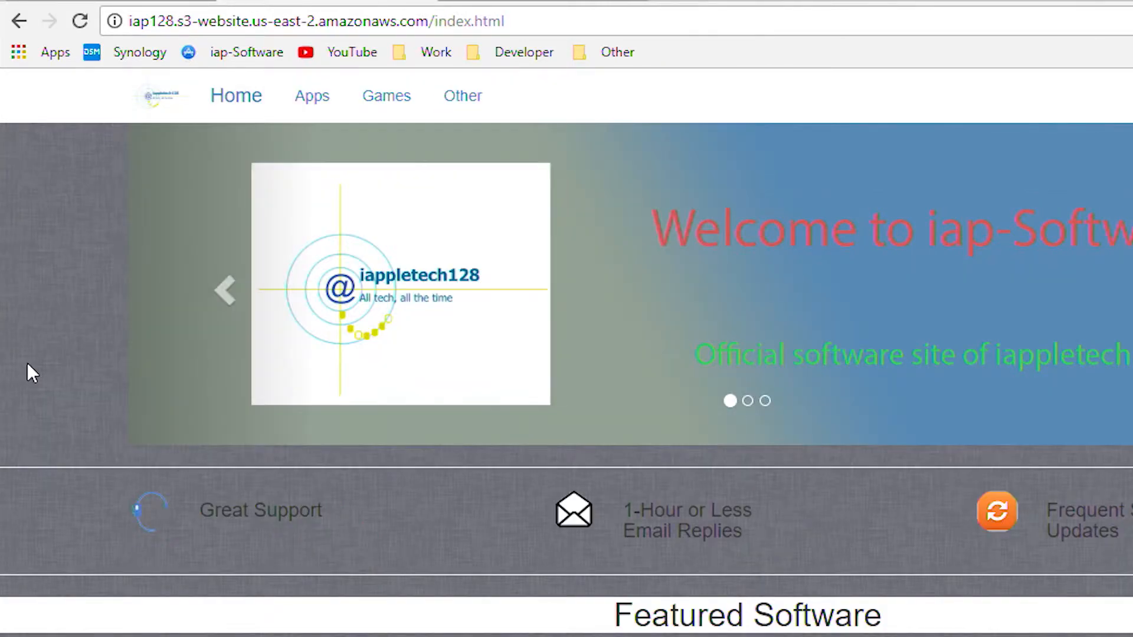
scroll(27, 363, down, 2)
drag(435, 21, 569, 23)
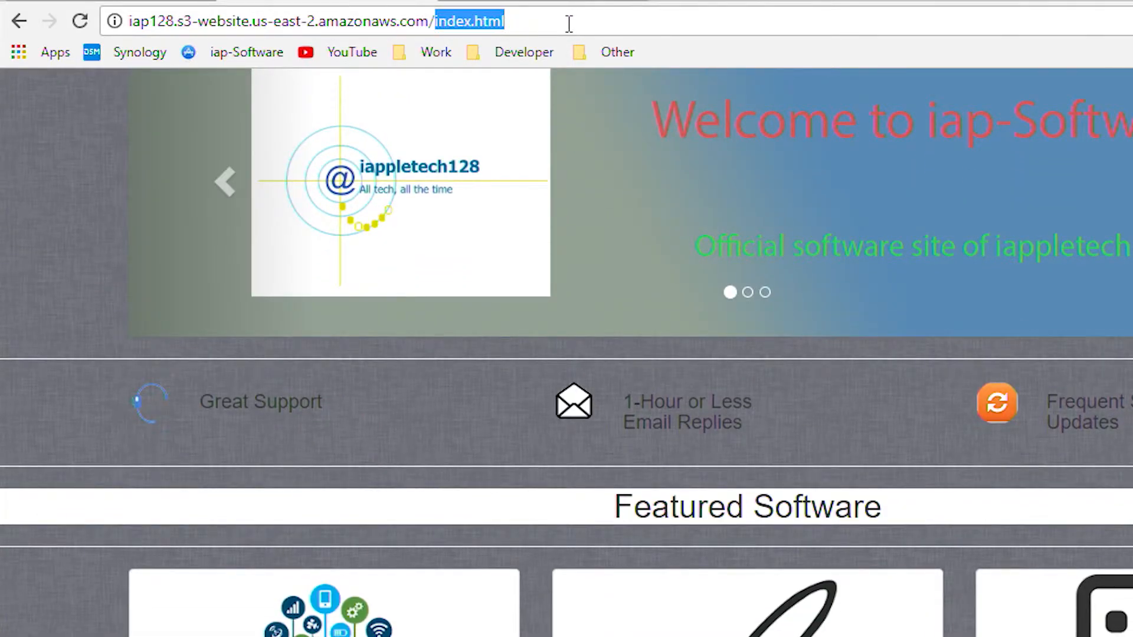
click(46, 207)
scroll(63, 289, down, 5)
scroll(63, 283, up, 7)
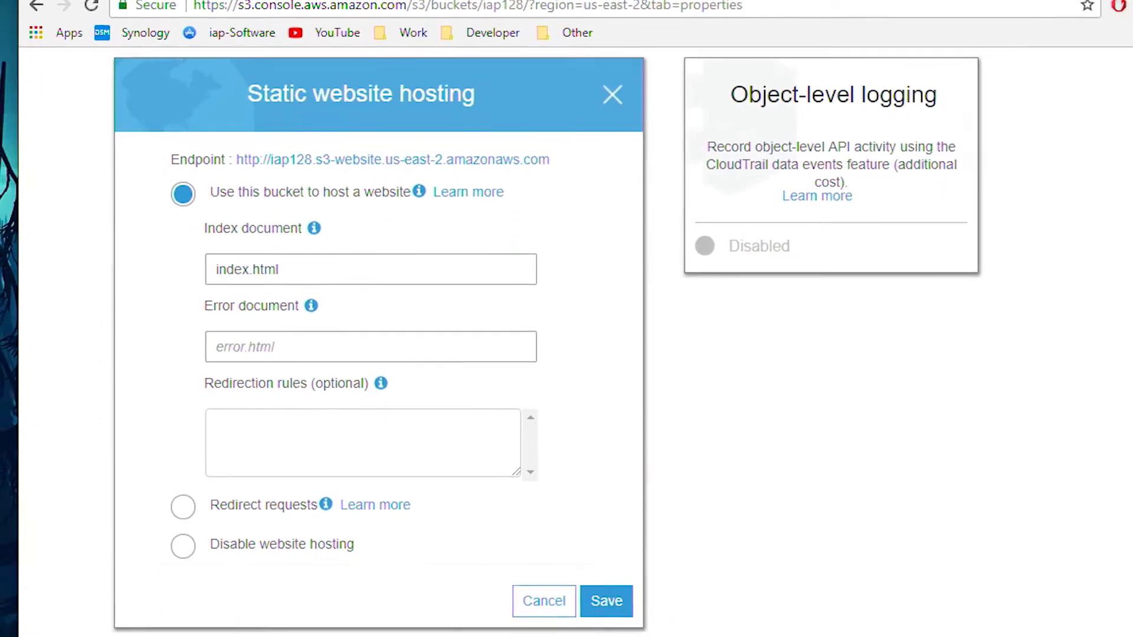
click(615, 96)
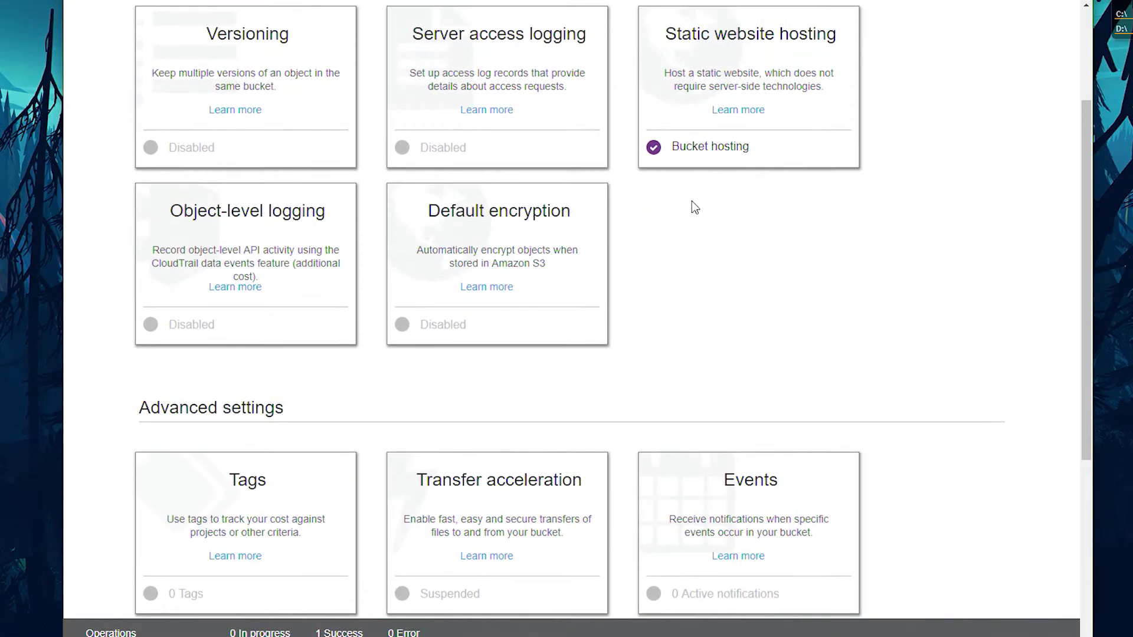
scroll(692, 204, up, 3)
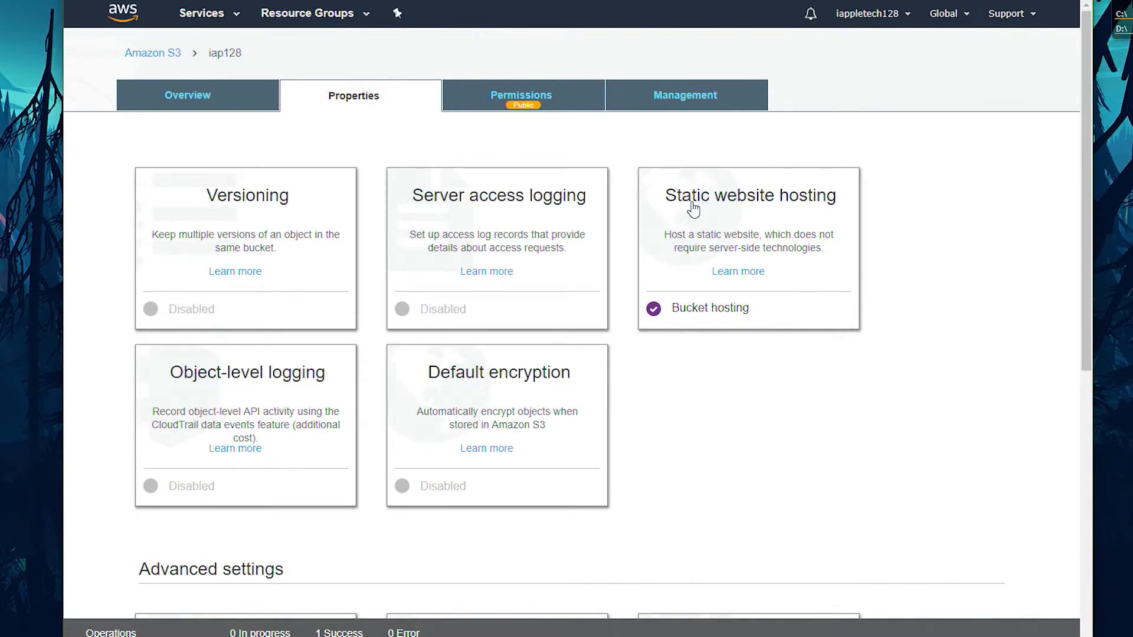